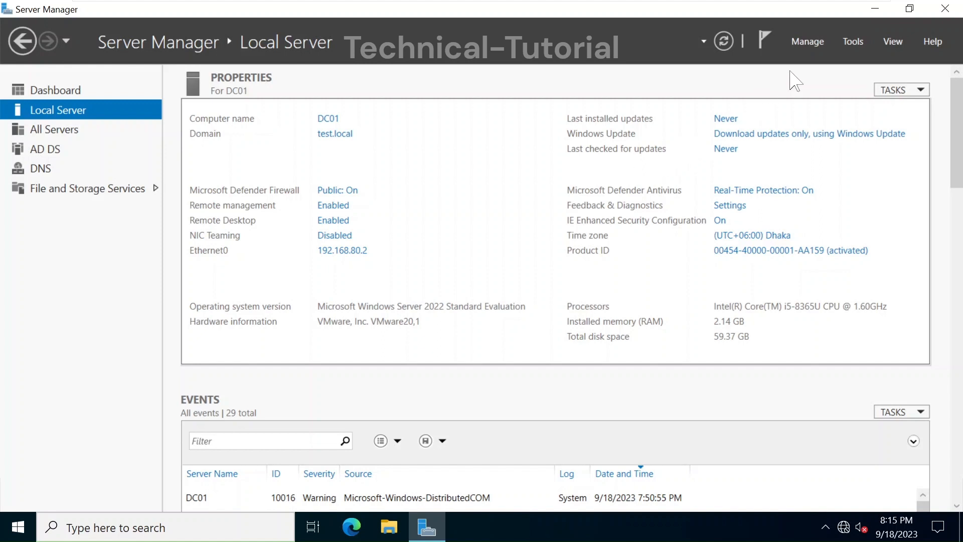
Launch Add Roles and Features for a role-based installation on DC01.test.local, reaching server roles
{"action": "left_click", "coordinate": [842, 46]}
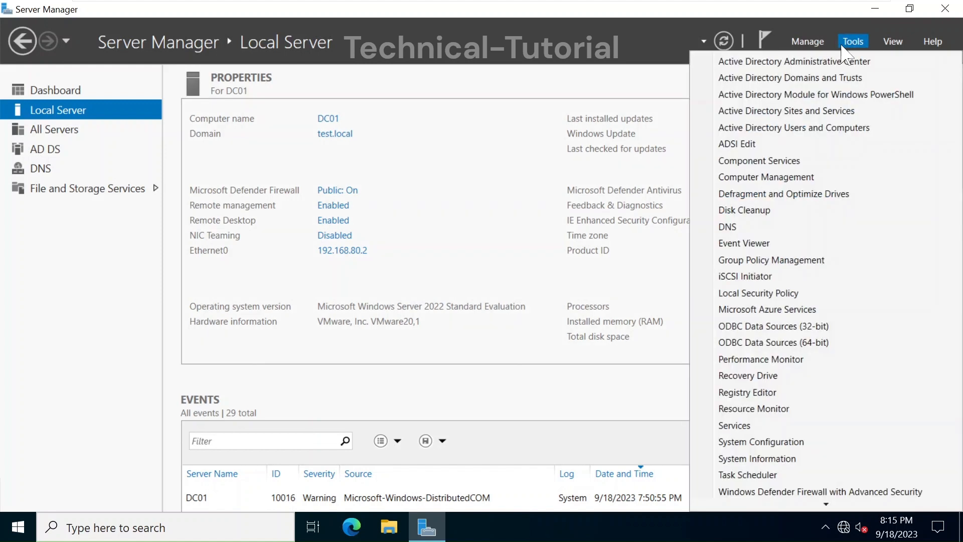
{"action": "left_click", "coordinate": [813, 44]}
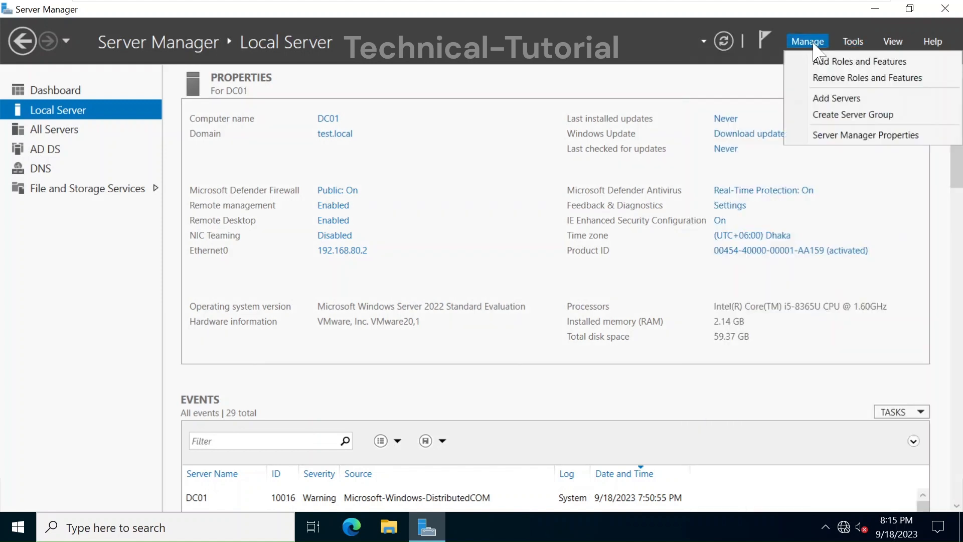
{"action": "left_click", "coordinate": [825, 62]}
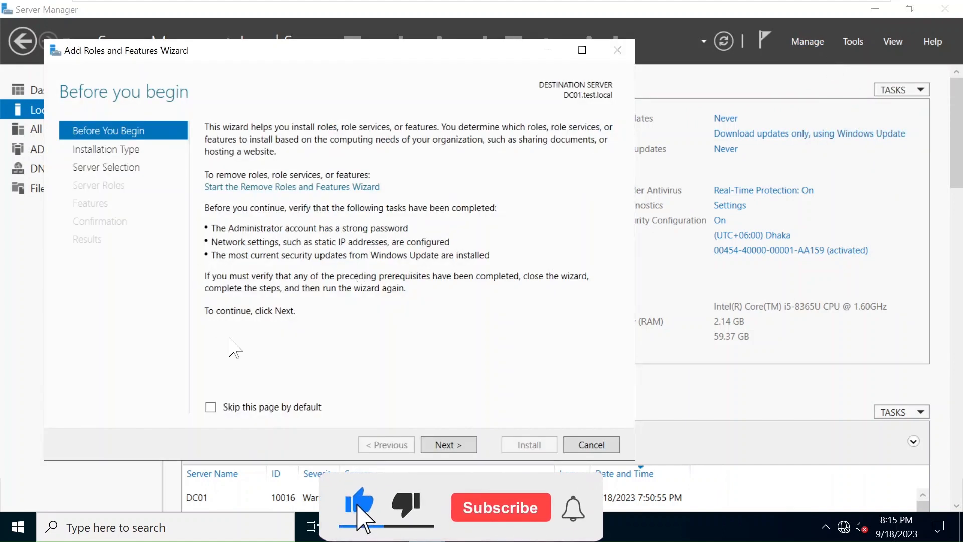
{"action": "left_click", "coordinate": [448, 445]}
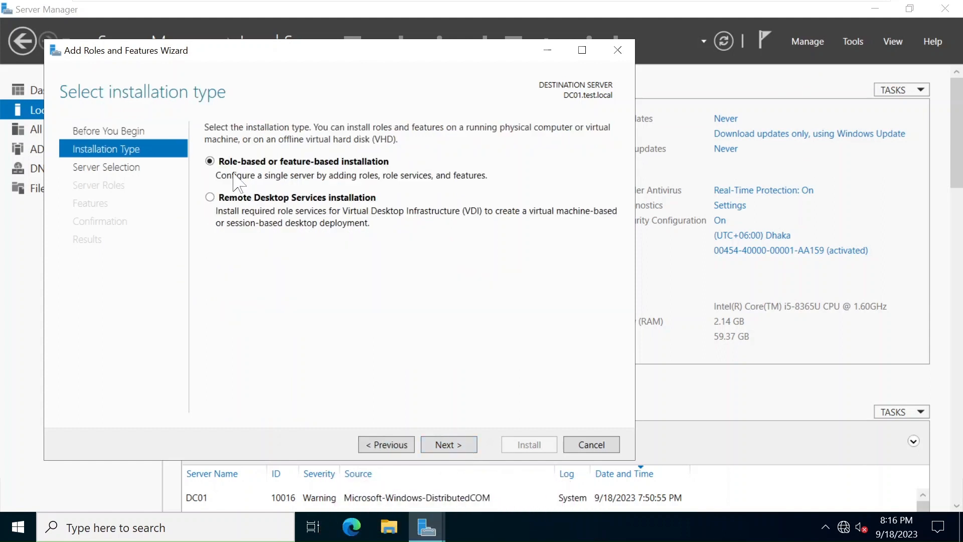
{"action": "left_click", "coordinate": [448, 445]}
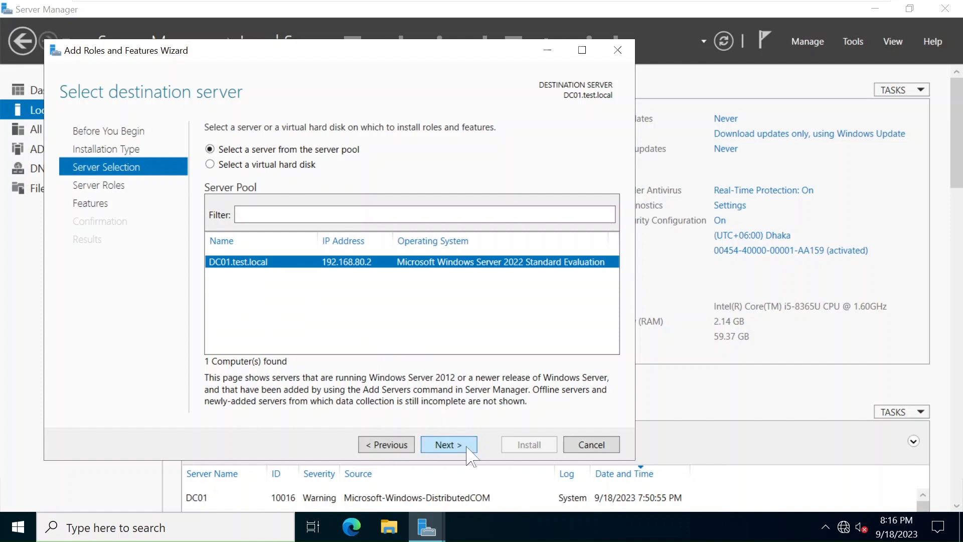
{"action": "left_click", "coordinate": [448, 445]}
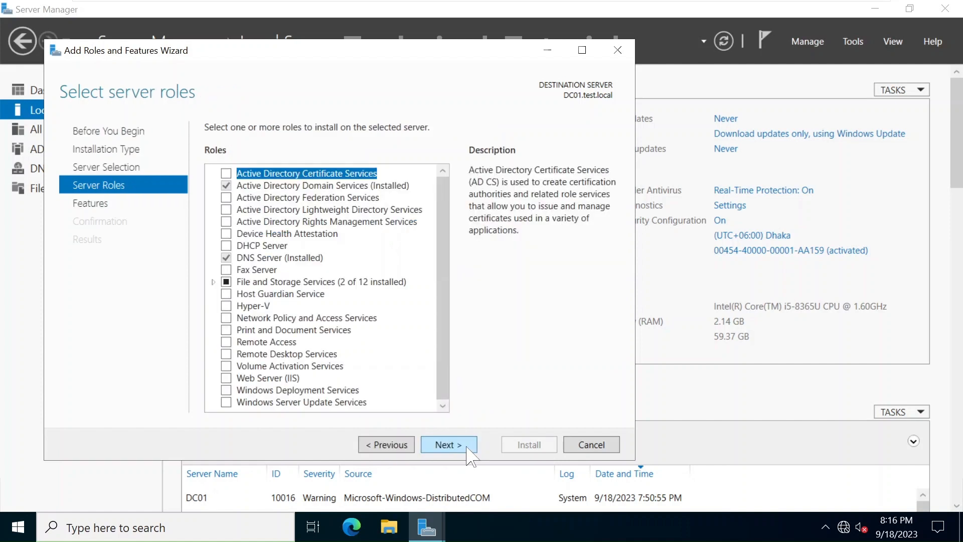
Select the DHCP Server role with its DHCP Server Tools and advance to Confirmation
{"action": "left_click", "coordinate": [226, 246]}
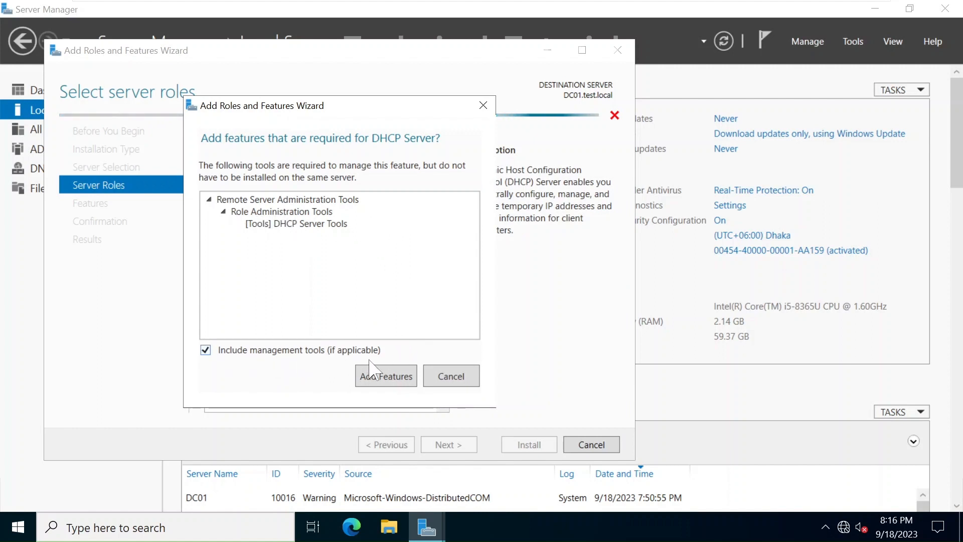
{"action": "left_click", "coordinate": [394, 383]}
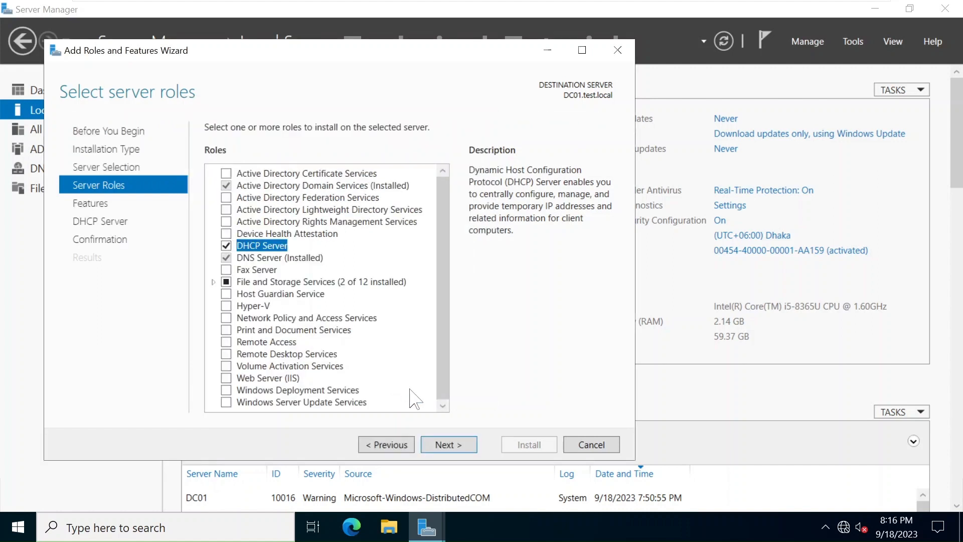
{"action": "left_click", "coordinate": [449, 445]}
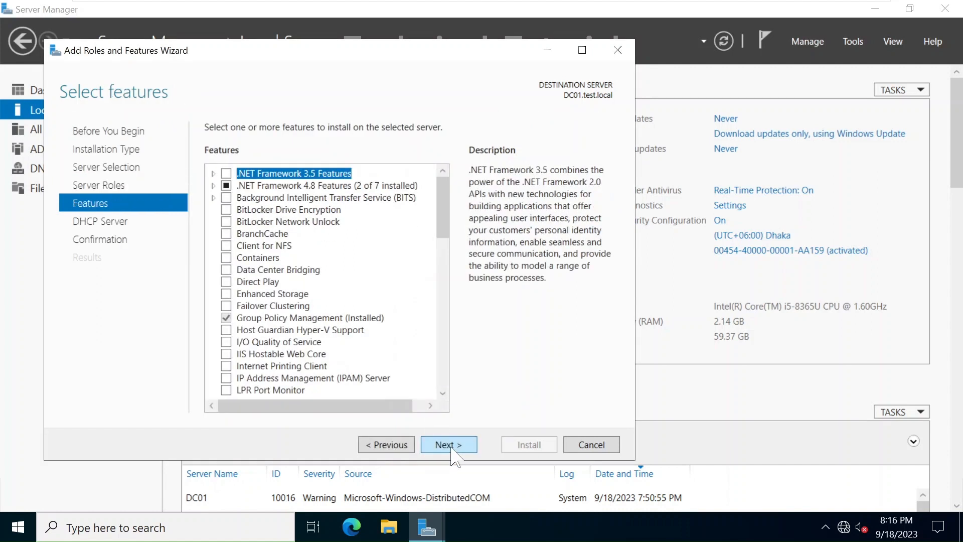
{"action": "left_click", "coordinate": [451, 446]}
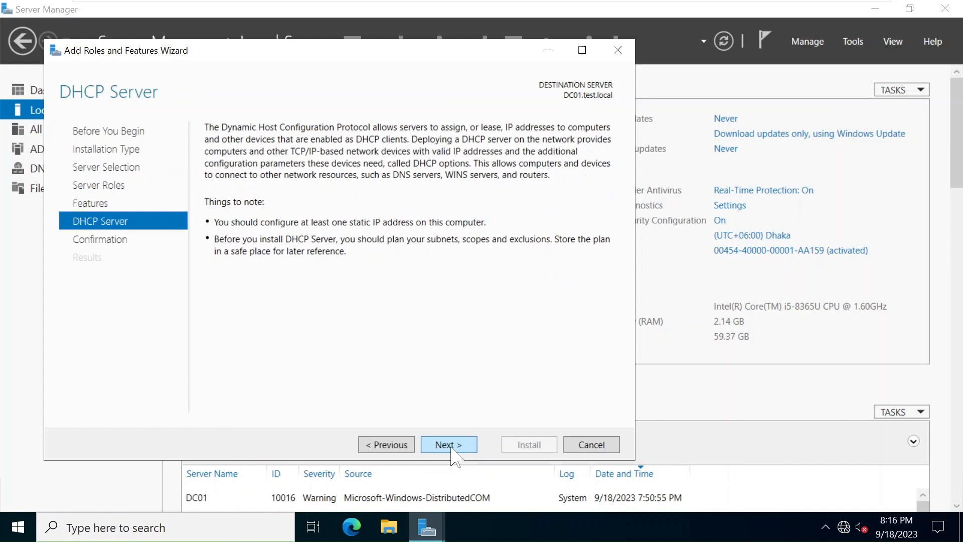
{"action": "left_click", "coordinate": [451, 446]}
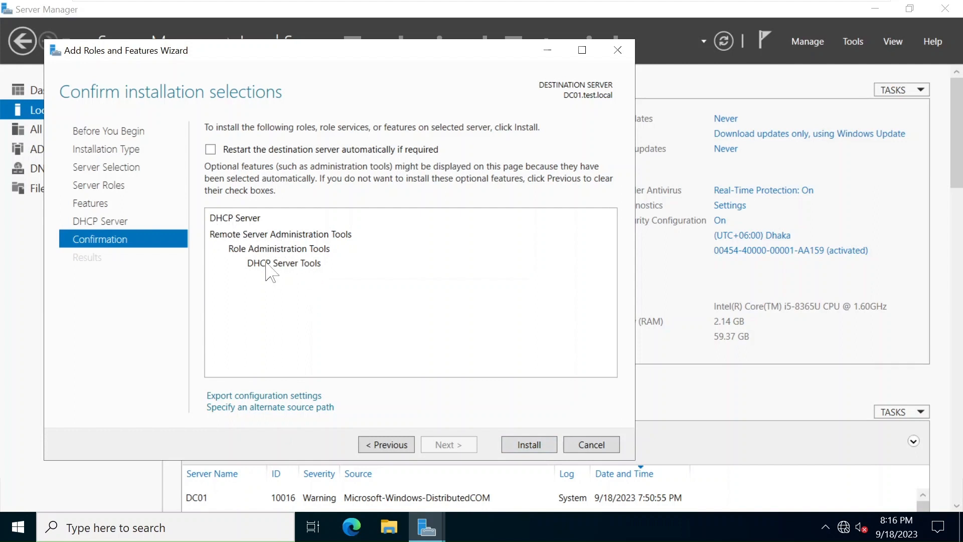
Install DHCP Server and DHCP Server Tools on DC01.test.local, then close the wizard
{"action": "left_click", "coordinate": [532, 449]}
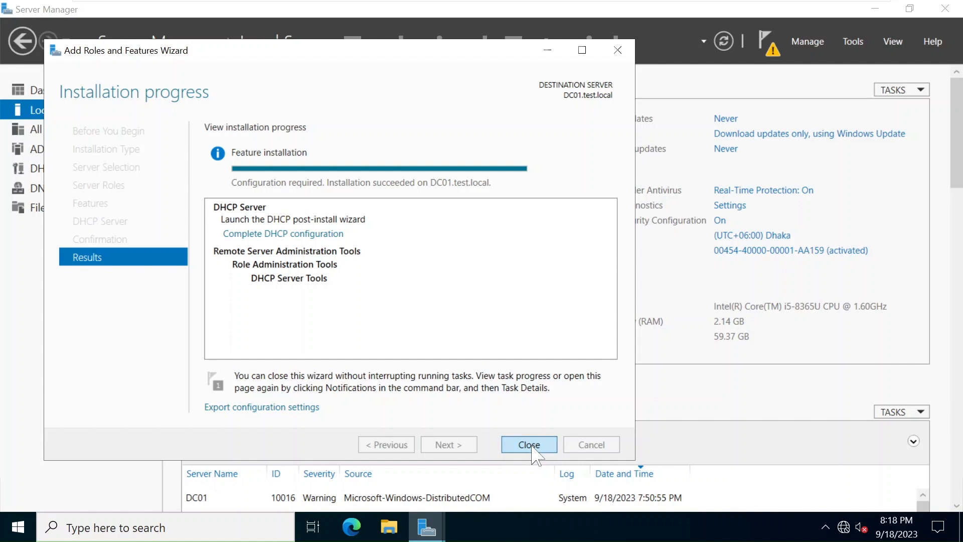
{"action": "left_click", "coordinate": [533, 448]}
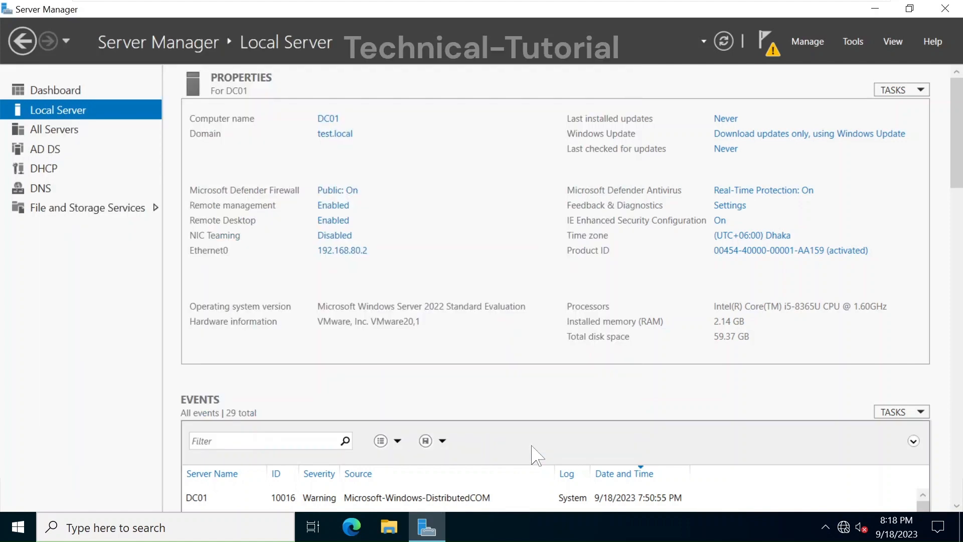
Complete DHCP post-install configuration, creating security groups and authorizing the server in AD DS with current credentials
{"action": "left_click", "coordinate": [774, 52]}
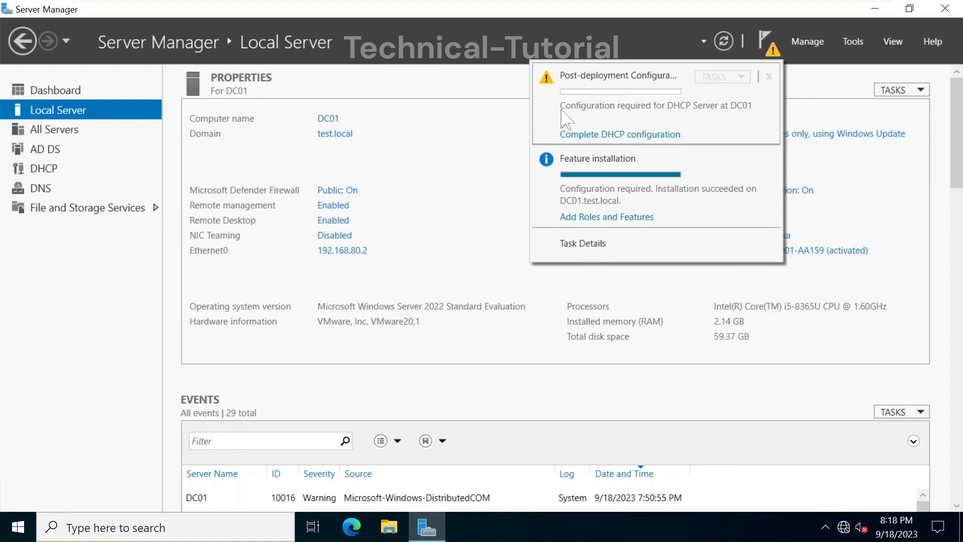
{"action": "left_click", "coordinate": [592, 134]}
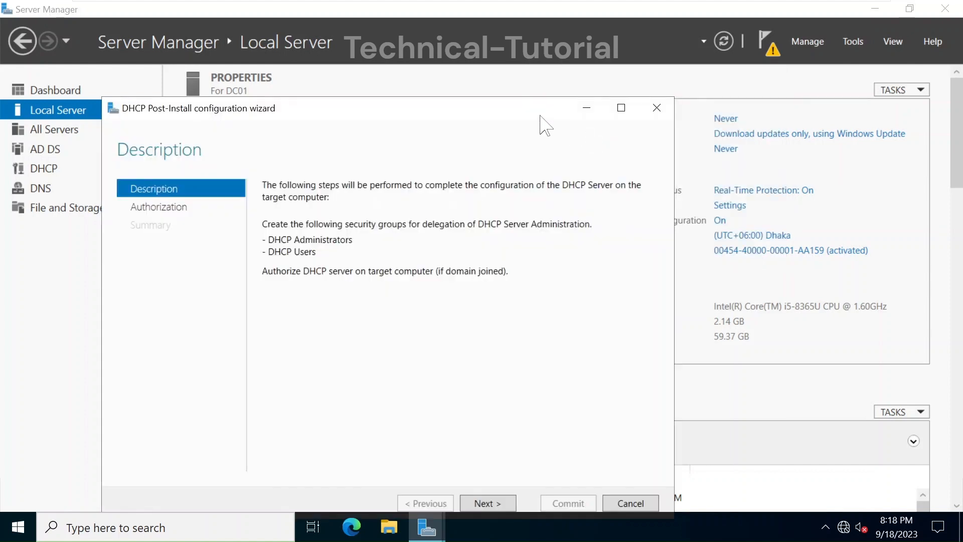
{"action": "left_click_drag", "start_coordinate": [510, 107], "coordinate": [513, 59]}
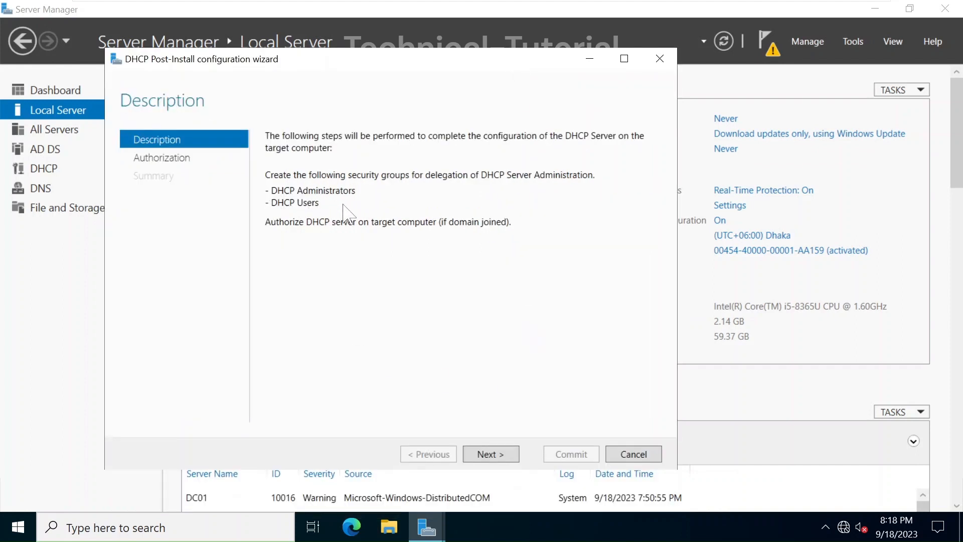
{"action": "left_click", "coordinate": [494, 455]}
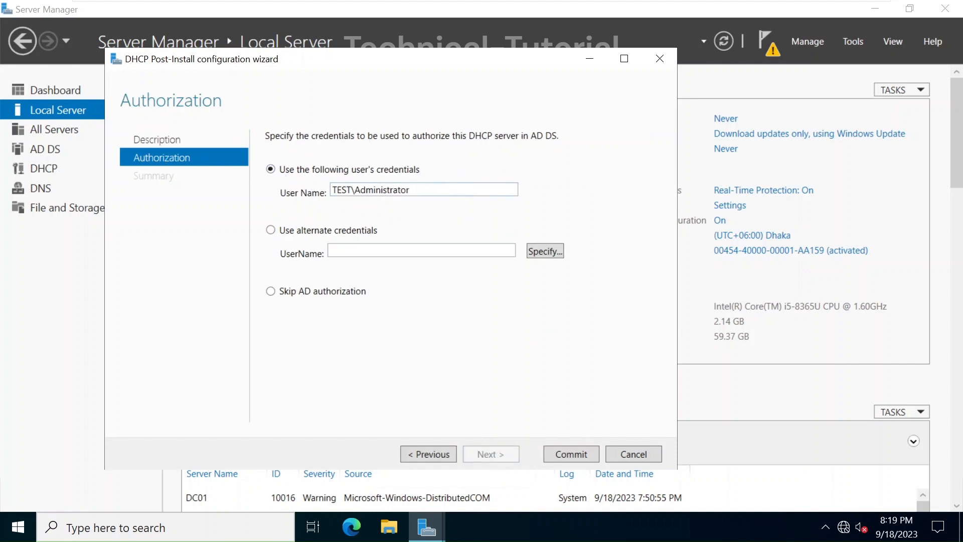
{"action": "left_click_drag", "start_coordinate": [415, 190], "coordinate": [331, 190]}
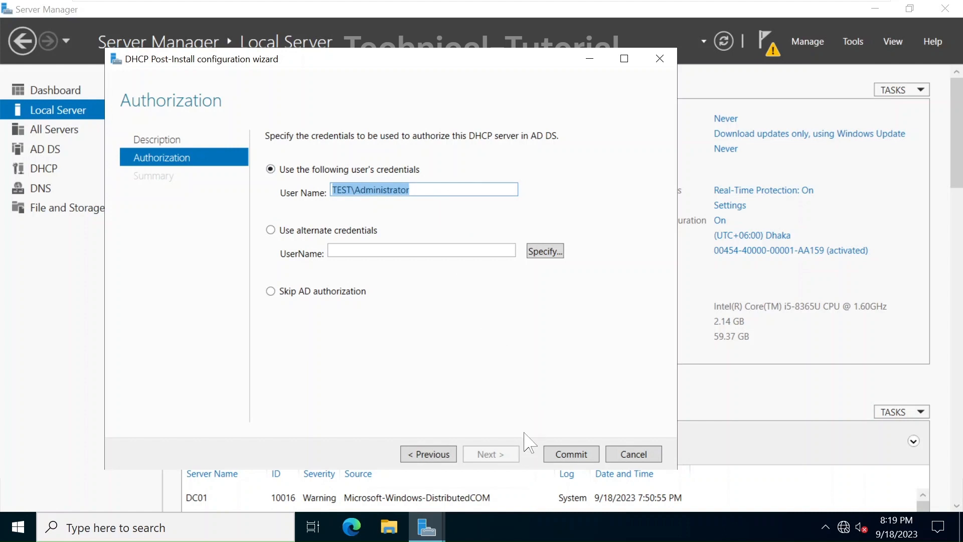
{"action": "left_click", "coordinate": [571, 455]}
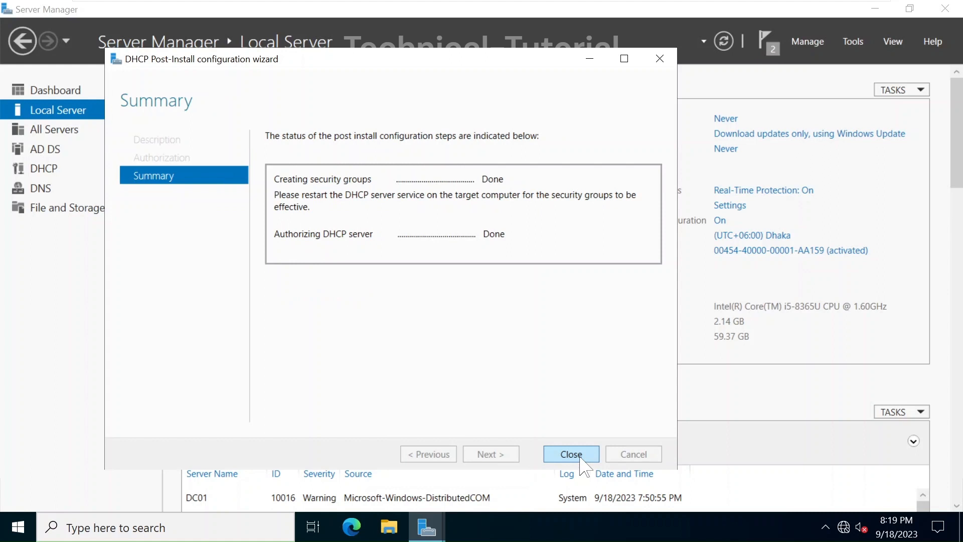
{"action": "left_click", "coordinate": [577, 456]}
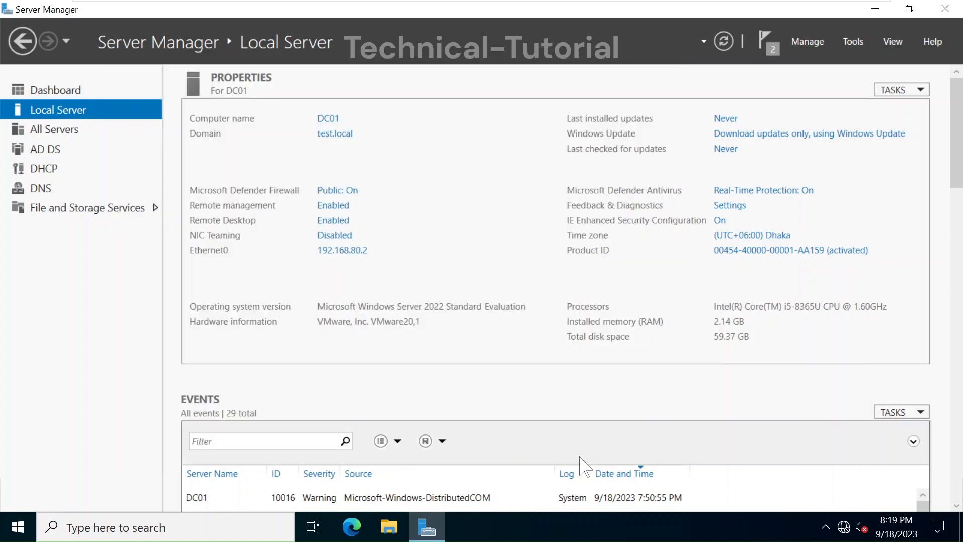
Launch the DHCP console from Tools and maximize its window
{"action": "left_click", "coordinate": [852, 41]}
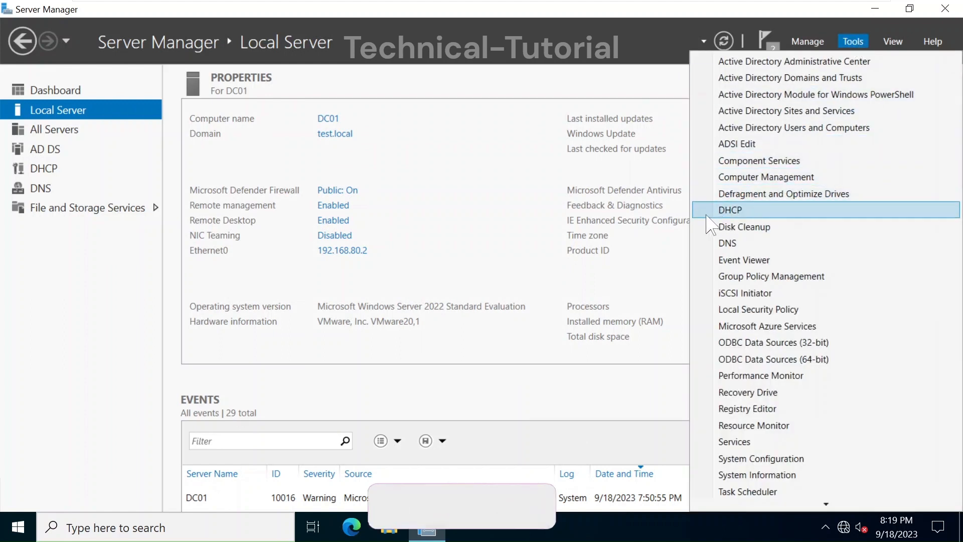
{"action": "left_click", "coordinate": [735, 210]}
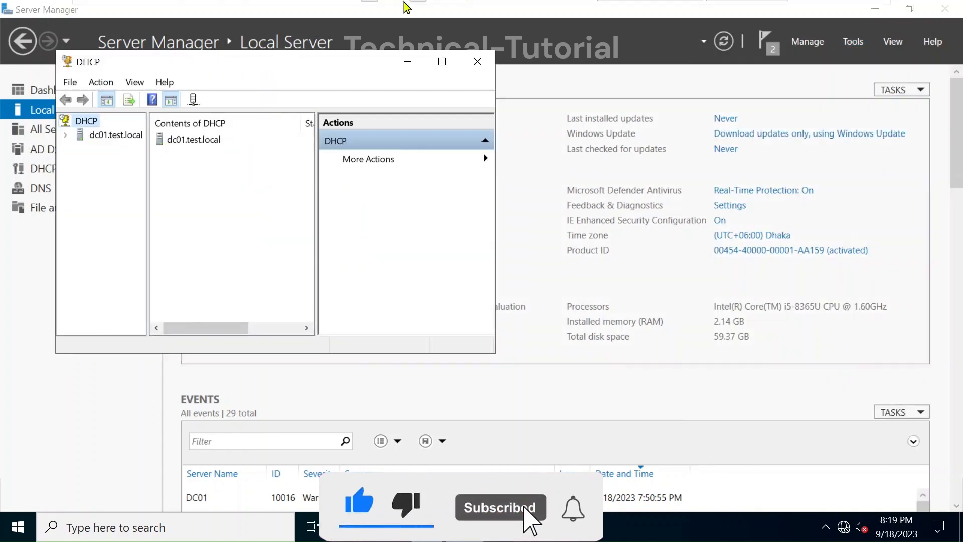
{"action": "left_click", "coordinate": [440, 62]}
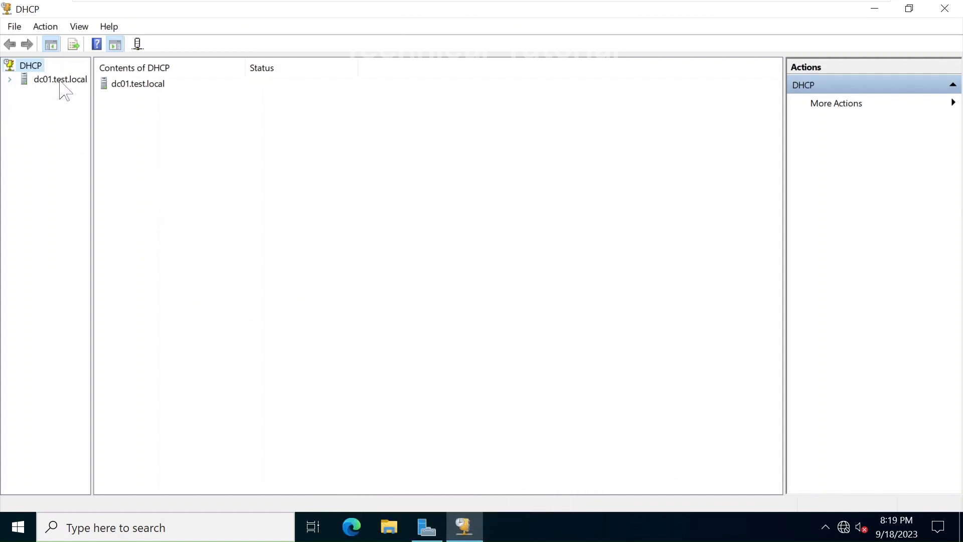
Expand dc01.test.local and open its actions, cancelling the unauthorize prompt
{"action": "left_click", "coordinate": [11, 80]}
{"action": "left_click", "coordinate": [45, 80]}
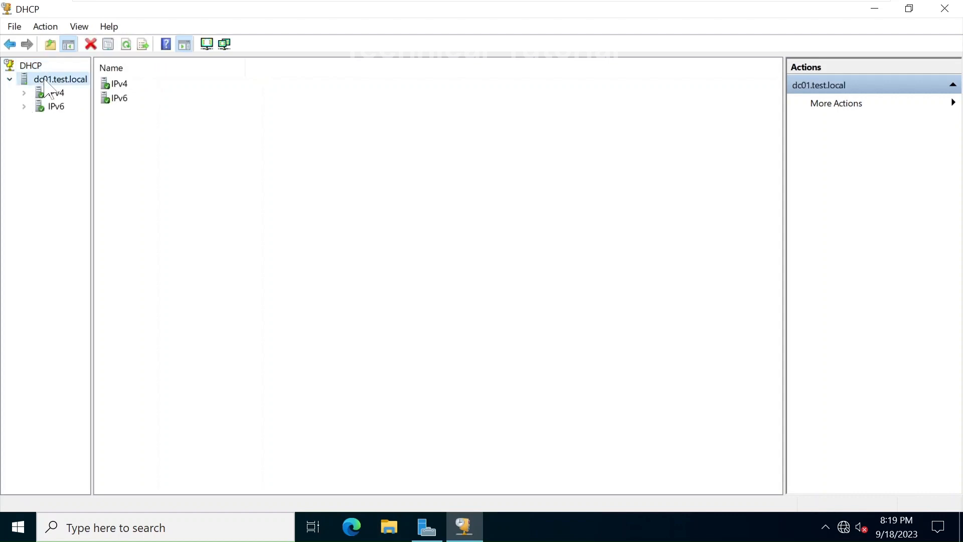
{"action": "right_click", "coordinate": [46, 84]}
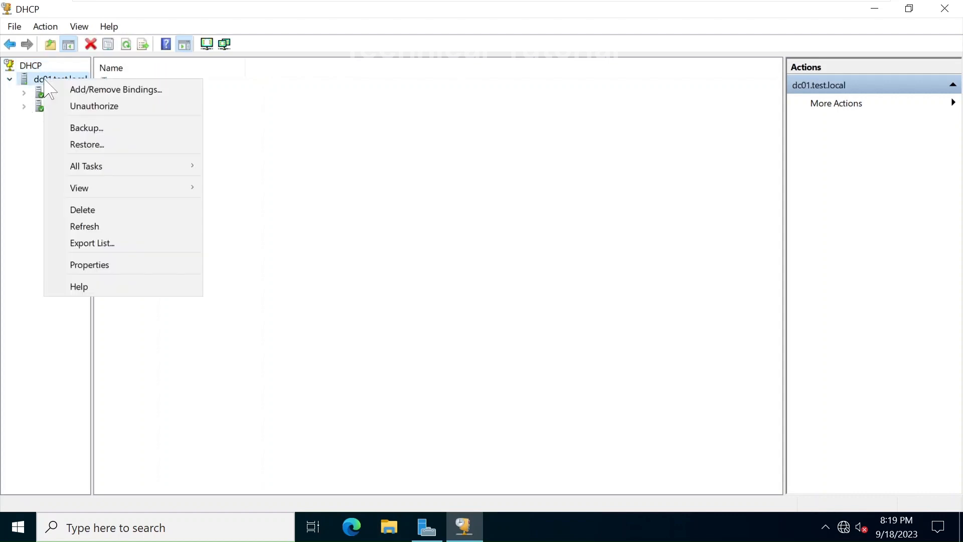
{"action": "left_click", "coordinate": [74, 106]}
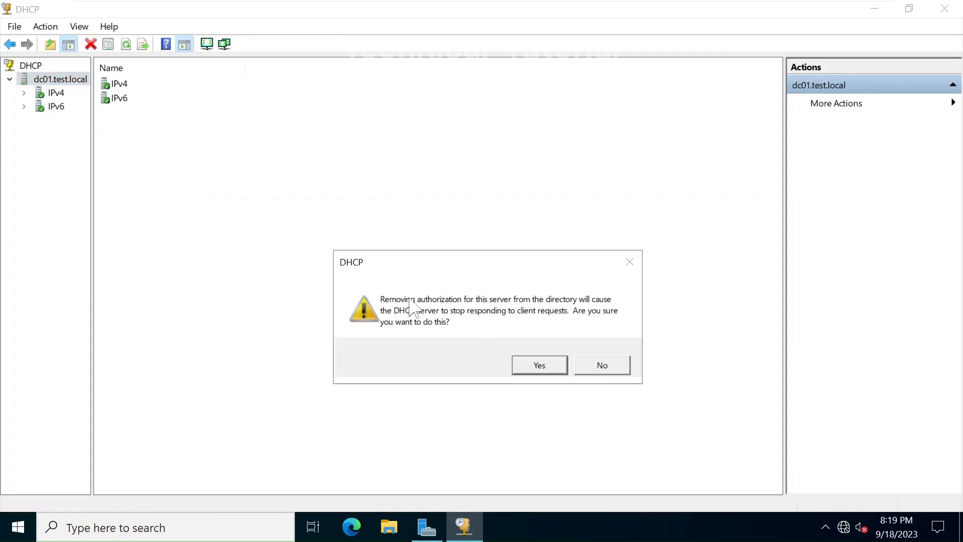
{"action": "left_click", "coordinate": [607, 366]}
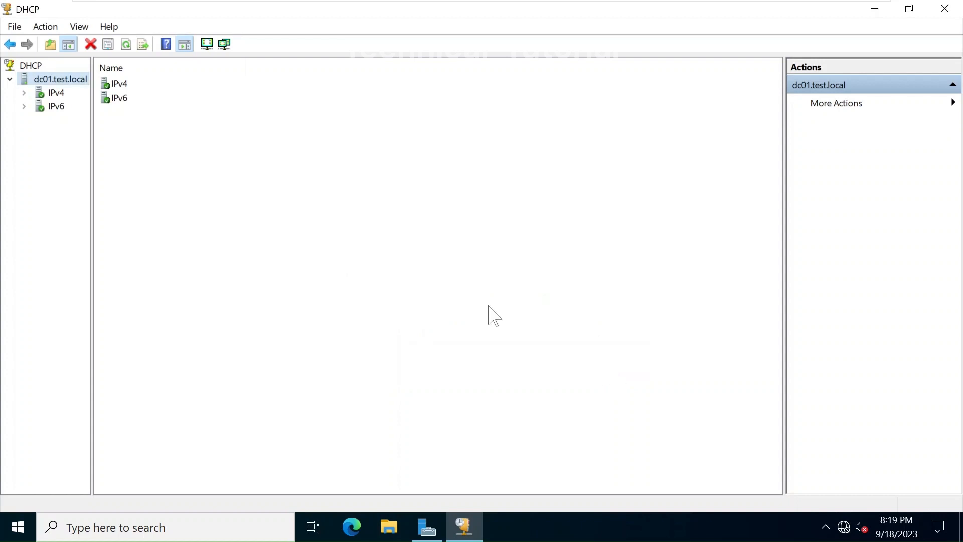
Expand IPv4, browse Server Options, Policies and Filters, then return to the IPv4 overview
{"action": "left_click", "coordinate": [24, 93]}
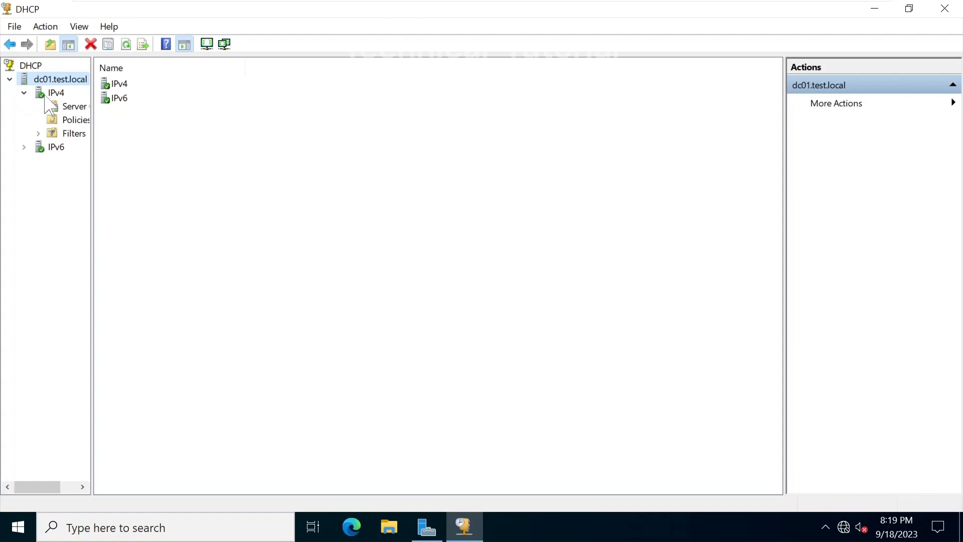
{"action": "left_click", "coordinate": [50, 94]}
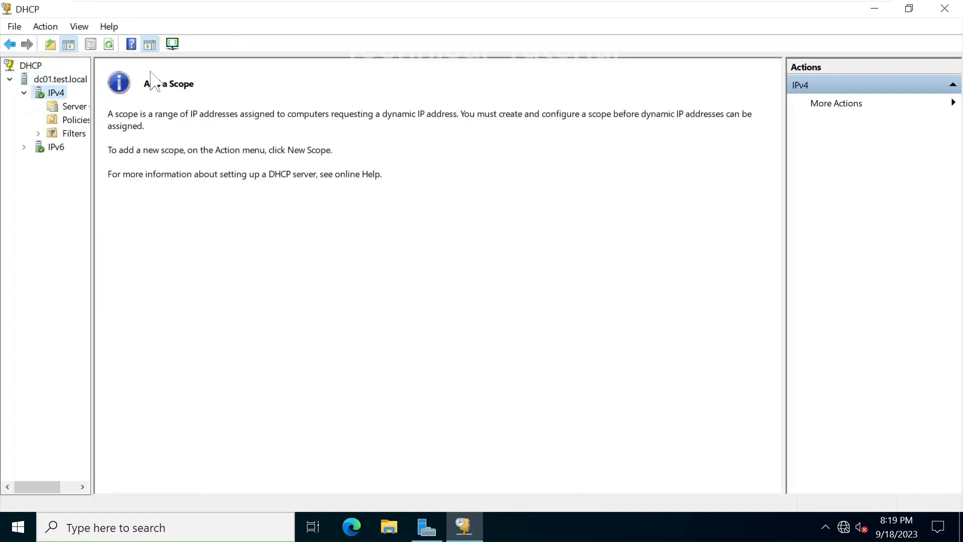
{"action": "left_click", "coordinate": [74, 107]}
{"action": "left_click", "coordinate": [69, 120]}
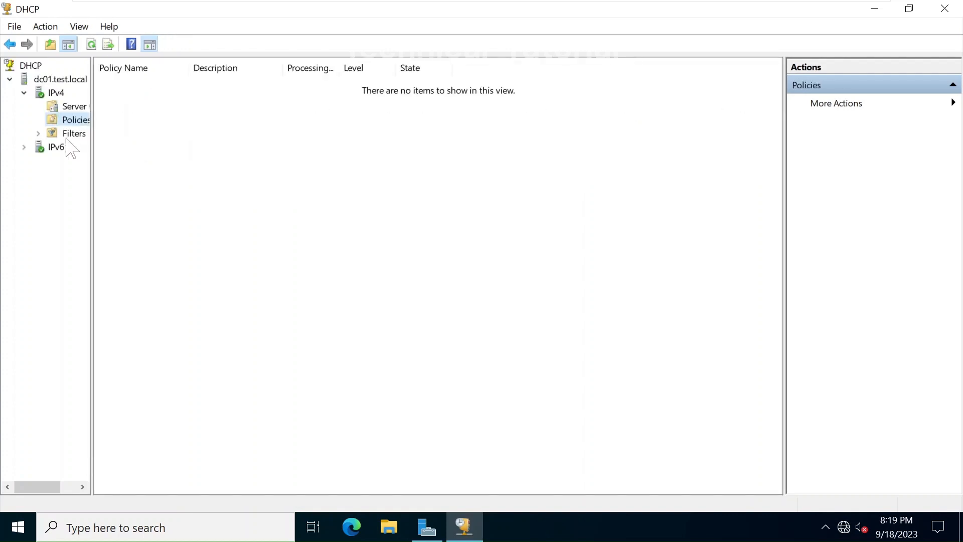
{"action": "left_click", "coordinate": [65, 134]}
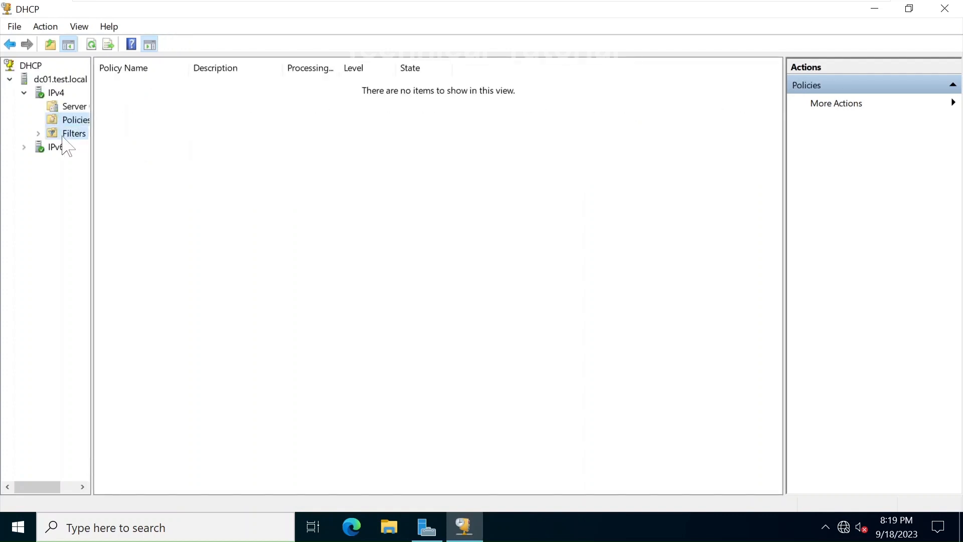
{"action": "left_click", "coordinate": [53, 108]}
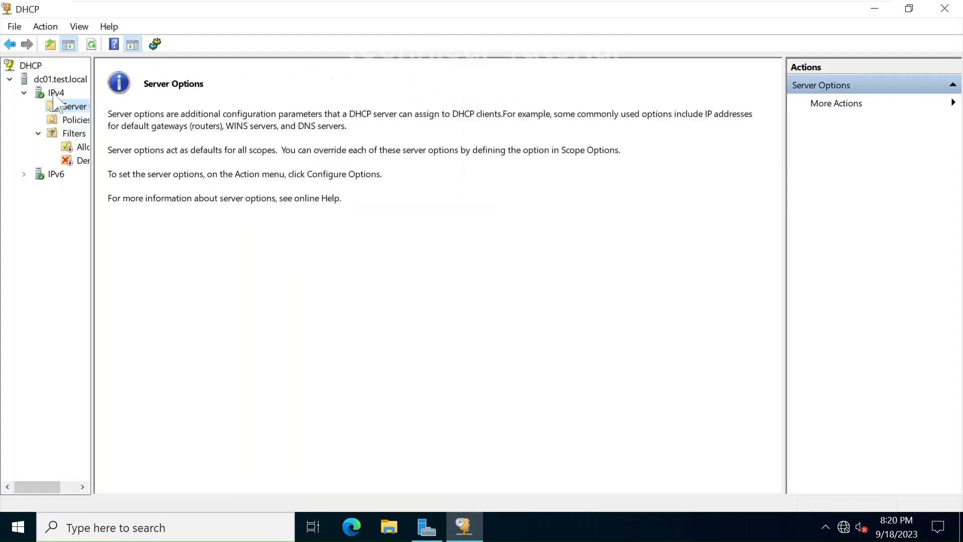
{"action": "left_click", "coordinate": [56, 93]}
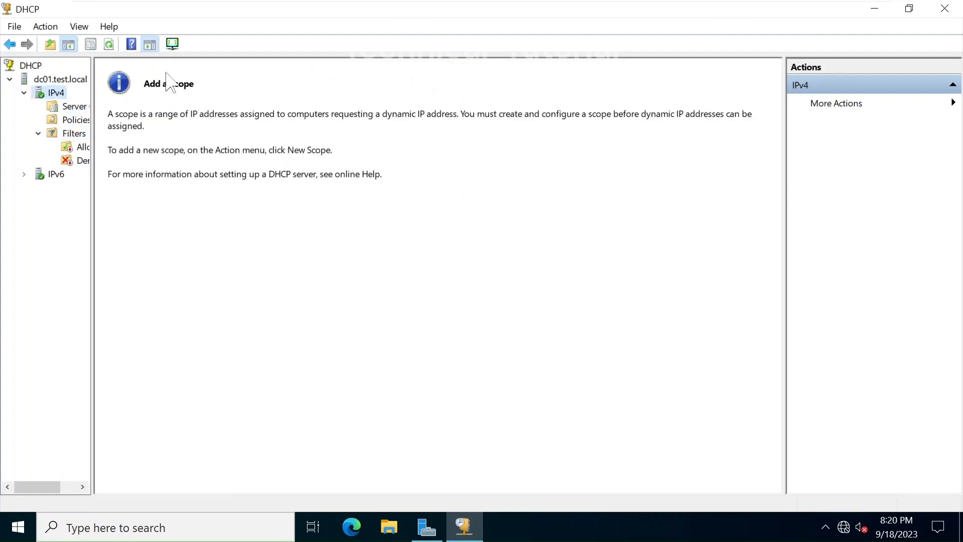
Start a new scope named LAN with description 'Lan scope for ABC'
{"action": "left_click", "coordinate": [177, 44]}
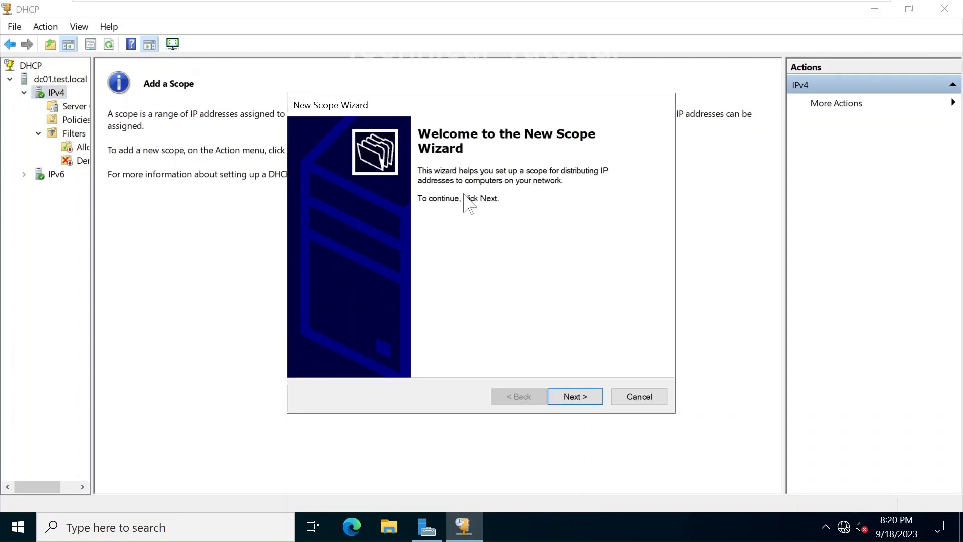
{"action": "left_click", "coordinate": [580, 400]}
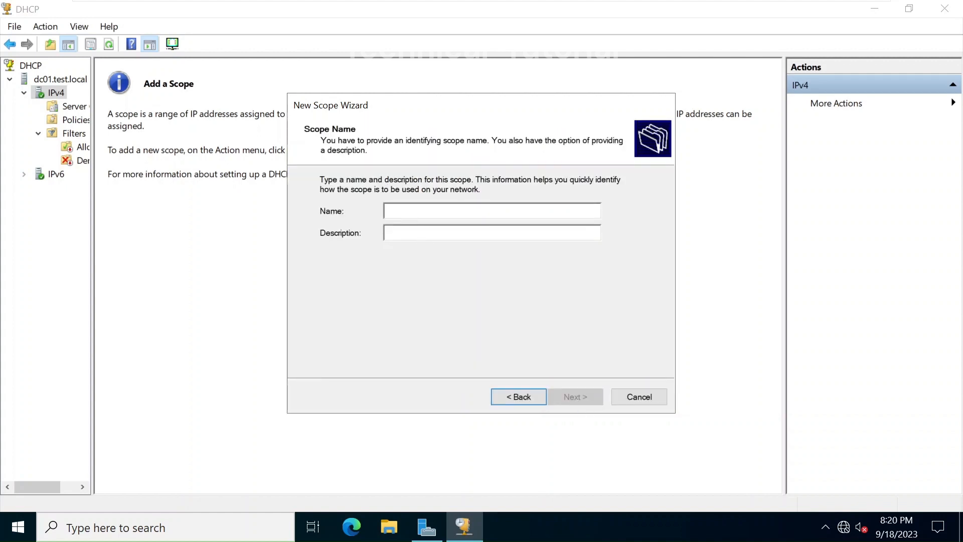
{"action": "type", "text": "Test"}
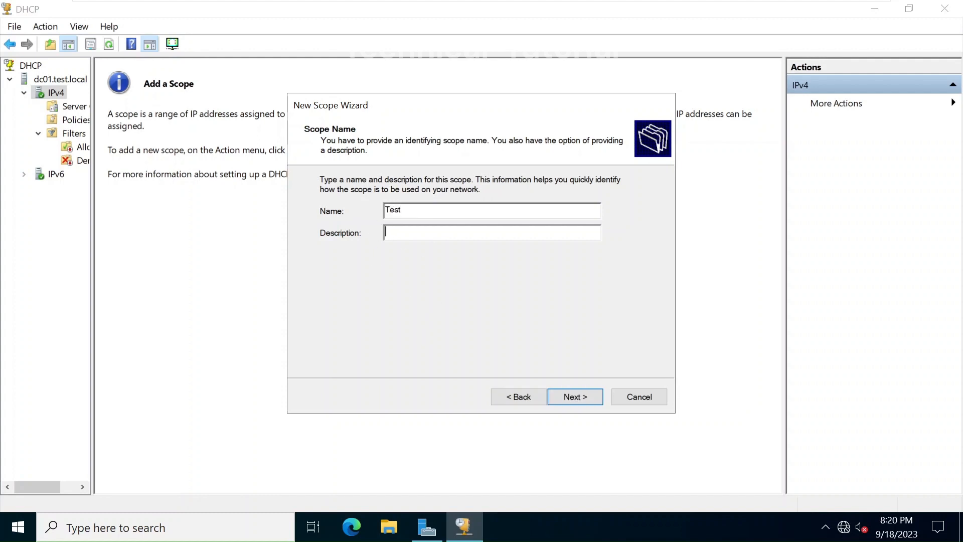
{"action": "key", "text": "shift+Tab"}
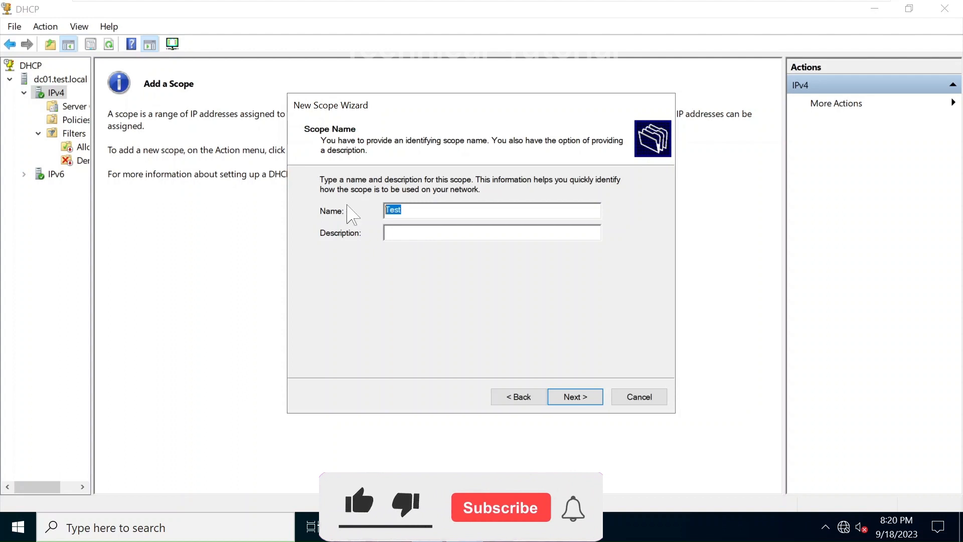
{"action": "type", "text": "LAN"}
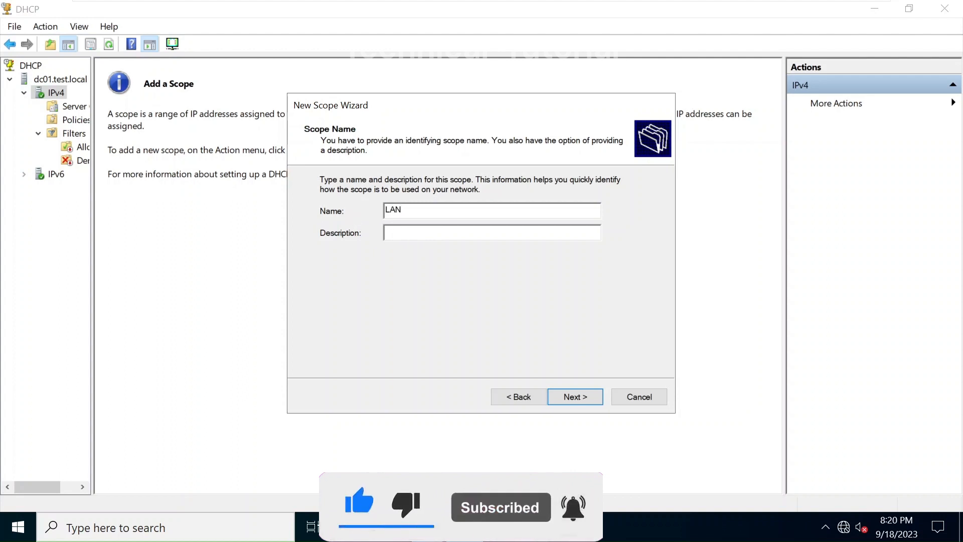
{"action": "type", "text": "Lan"}
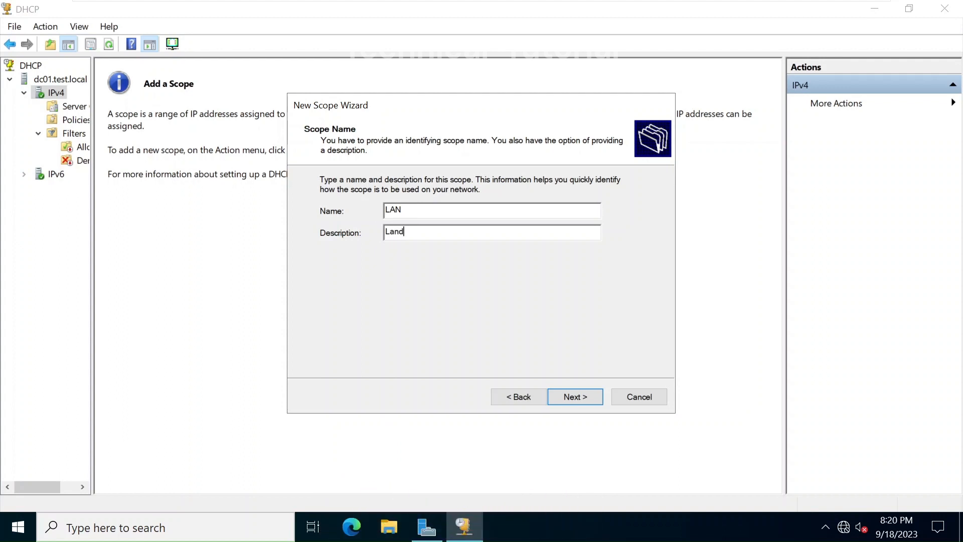
{"action": "type", "text": " scon"}
{"action": "key", "text": "BackSpace"}
{"action": "type", "text": "pe for ABC"}
Set the scope range 192.168.80.100 to 192.168.80.200 with mask 255.255.255.0
{"action": "left_click", "coordinate": [579, 395]}
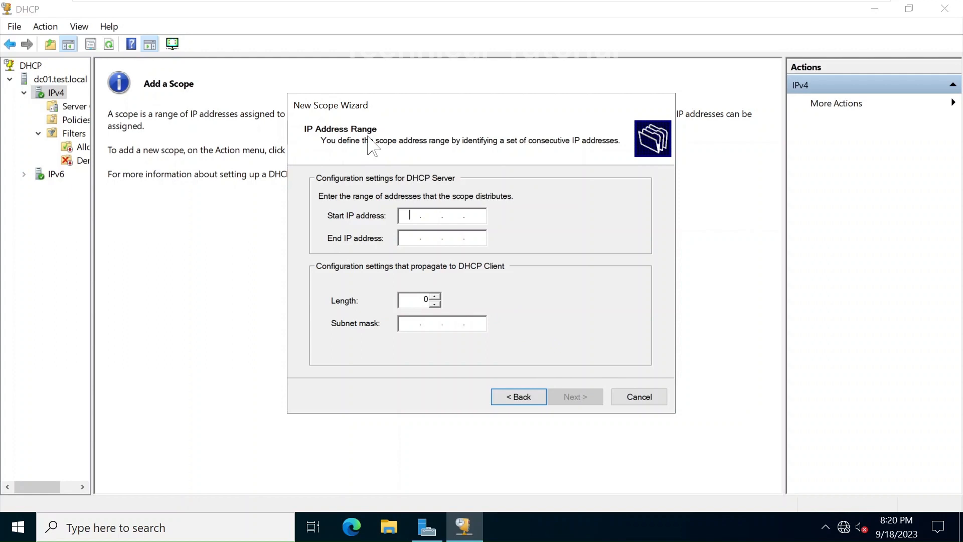
{"action": "type", "text": "198"}
{"action": "key", "text": "BackSpace"}
{"action": "type", "text": "1"}
{"action": "key", "text": "BackSpace"}
{"action": "type", "text": "2.168.80.100"}
{"action": "key", "text": "Tab"}
{"action": "type", "text": "192 . 1"}
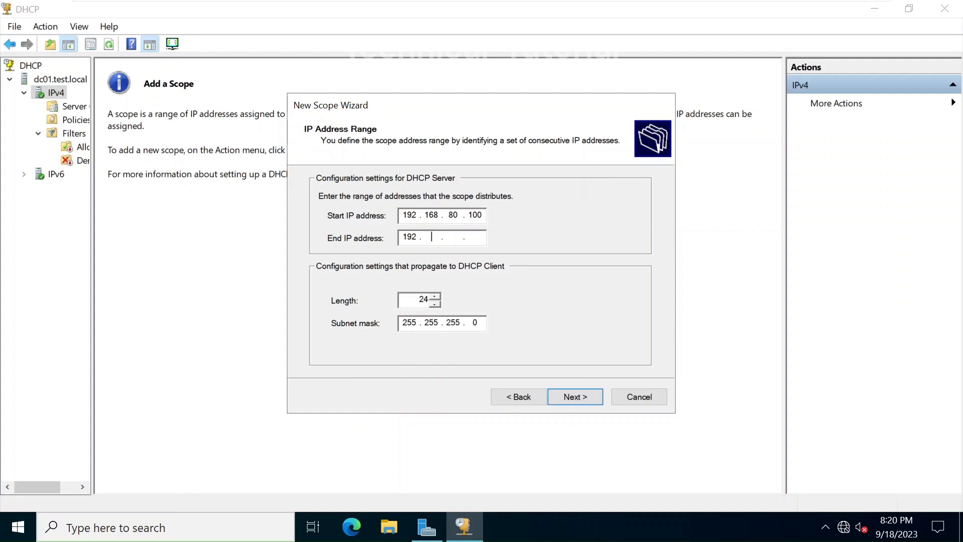
{"action": "type", "text": "68 . 18"}
{"action": "key", "text": "BackSpace"}
{"action": "key", "text": "BackSpace"}
{"action": "type", "text": "80 . 200"}
{"action": "left_click", "coordinate": [590, 399]}
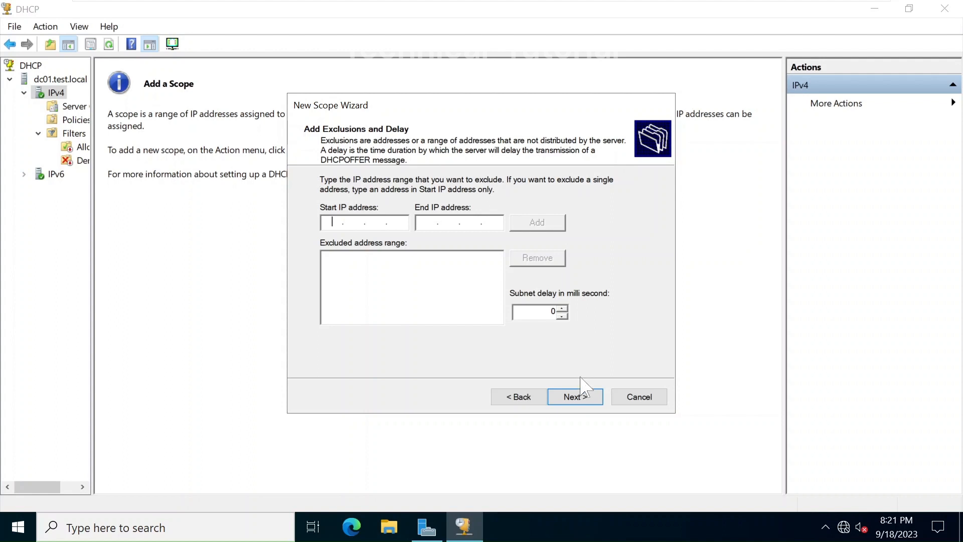
Skip exclusions, set a 45-day lease duration, and choose to configure DHCP options now
{"action": "left_click", "coordinate": [585, 400]}
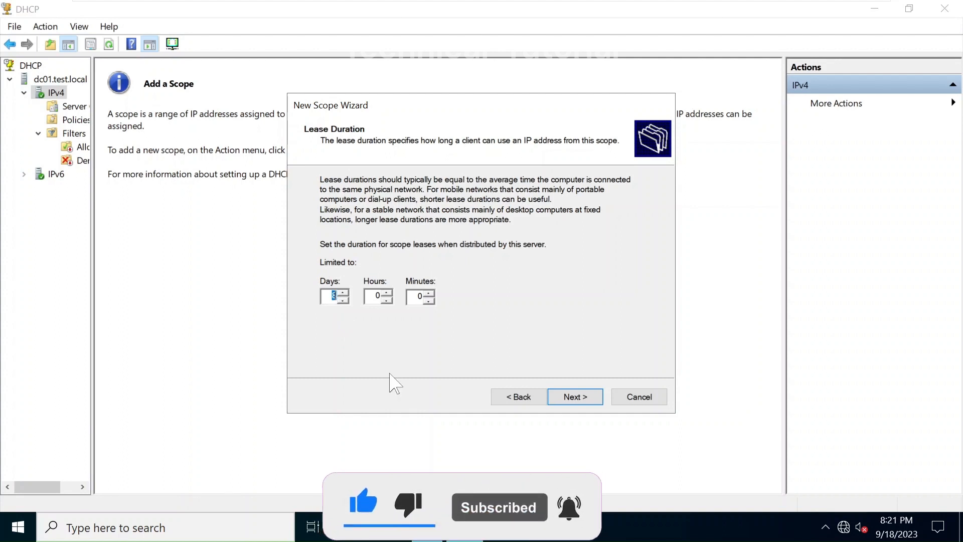
{"action": "type", "text": "4"}
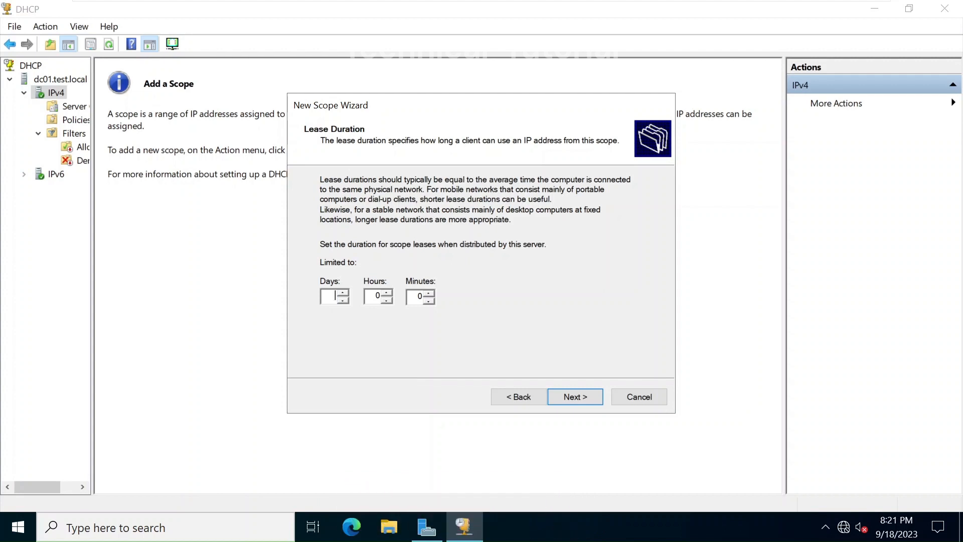
{"action": "type", "text": "5"}
{"action": "left_click", "coordinate": [574, 396]}
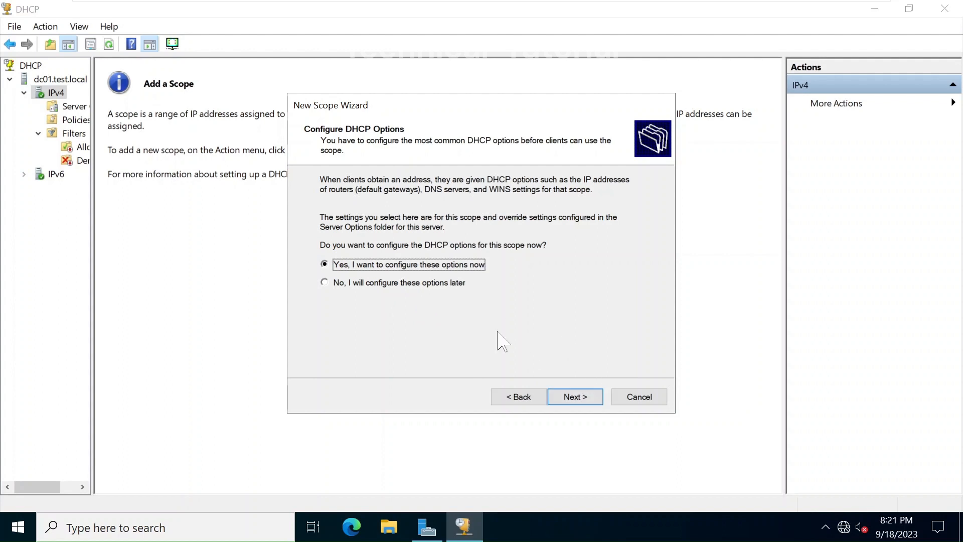
{"action": "left_click", "coordinate": [571, 396]}
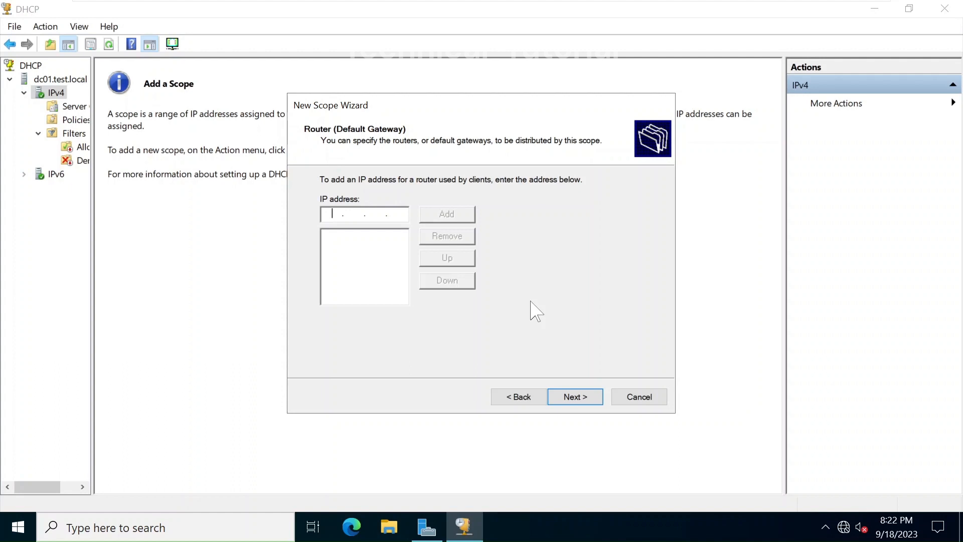
Add 192.168.80.1 as the scope's default gateway router
{"action": "type", "text": "192 . 168 . 80 . 1"}
{"action": "left_click", "coordinate": [453, 215]}
{"action": "left_click", "coordinate": [576, 397]}
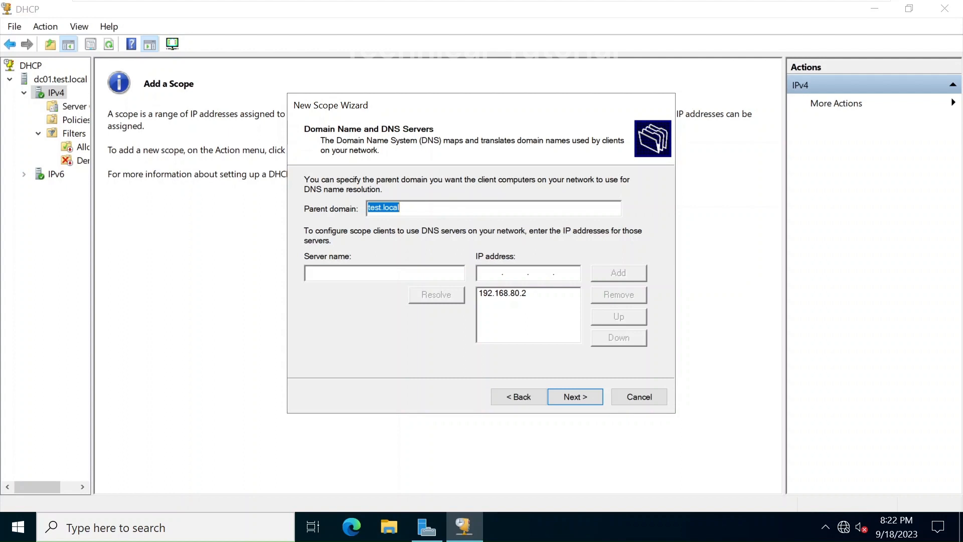
Confirm parent domain test.local and take 192.168.80.2 out of the DNS server list
{"action": "left_click", "coordinate": [401, 208]}
{"action": "left_click_drag", "start_coordinate": [400, 207], "coordinate": [366, 209]}
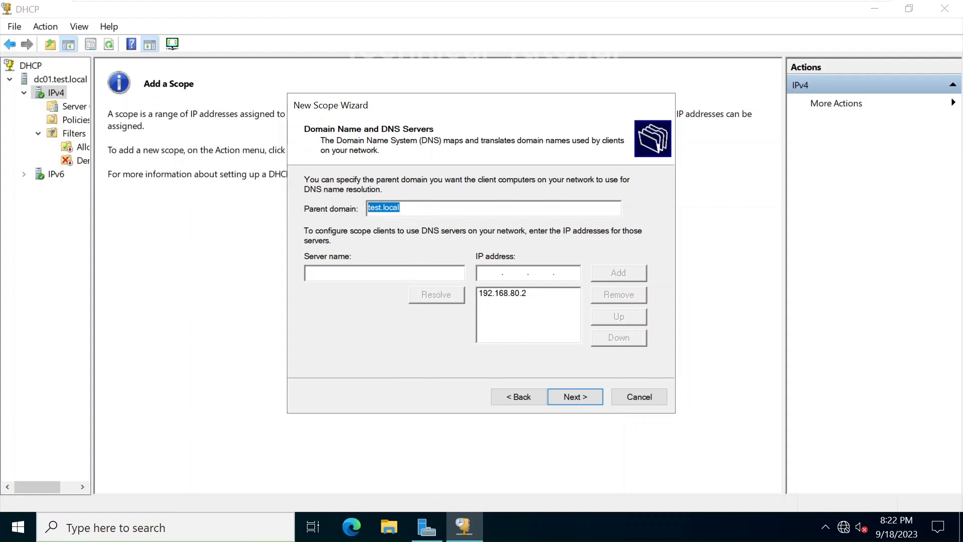
{"action": "left_click", "coordinate": [508, 295]}
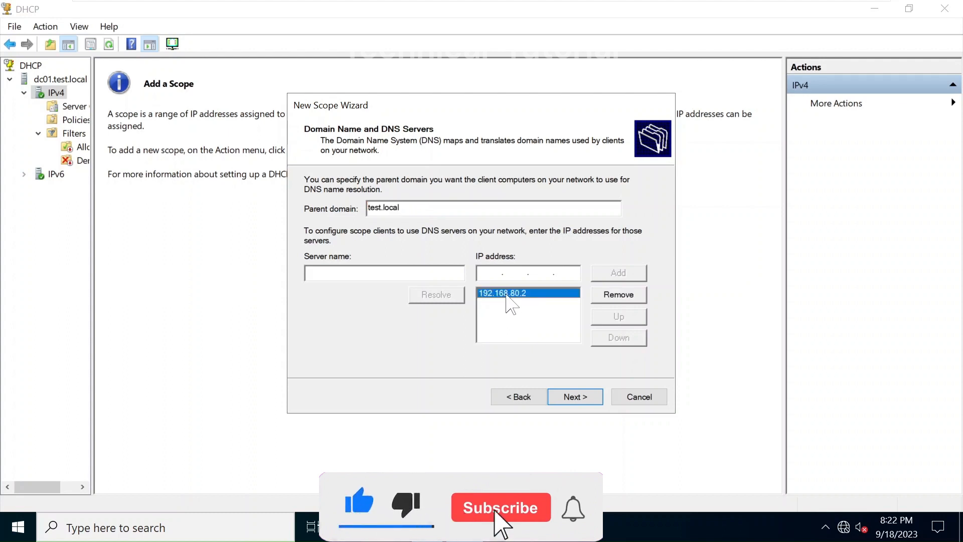
{"action": "left_click", "coordinate": [633, 296]}
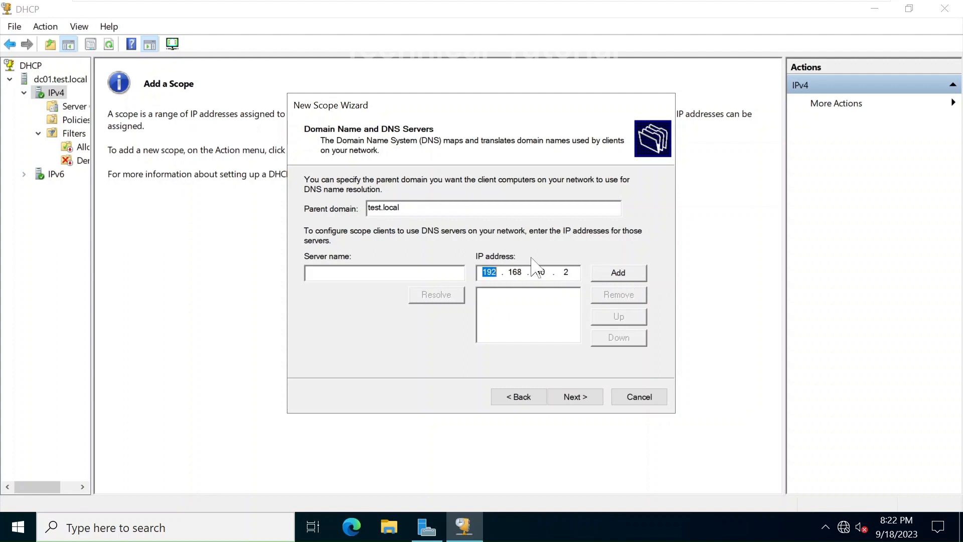
{"action": "key", "text": "BackSpace"}
{"action": "left_click", "coordinate": [571, 273]}
{"action": "key", "text": "BackSpace"}
{"action": "key", "text": "BackSpace"}
{"action": "key", "text": "BackSpace"}
{"action": "key", "text": "BackSpace"}
{"action": "key", "text": "BackSpace"}
{"action": "key", "text": "BackSpace"}
{"action": "key", "text": "BackSpace"}
{"action": "key", "text": "BackSpace"}
{"action": "key", "text": "BackSpace"}
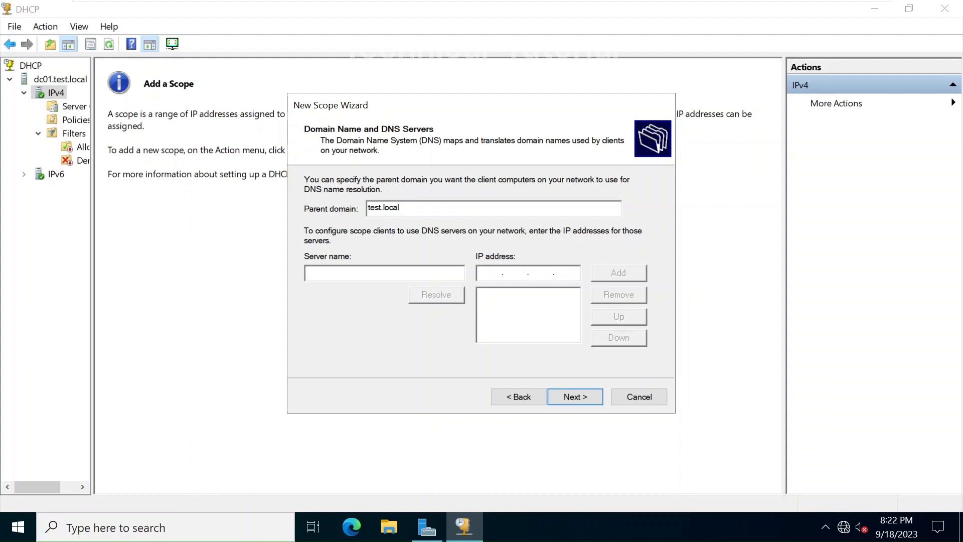
{"action": "type", "text": "dc01.test.local"}
Resolve server dc01 to 192.168.80.2, add it as the DNS server, and move on
{"action": "left_click", "coordinate": [432, 296]}
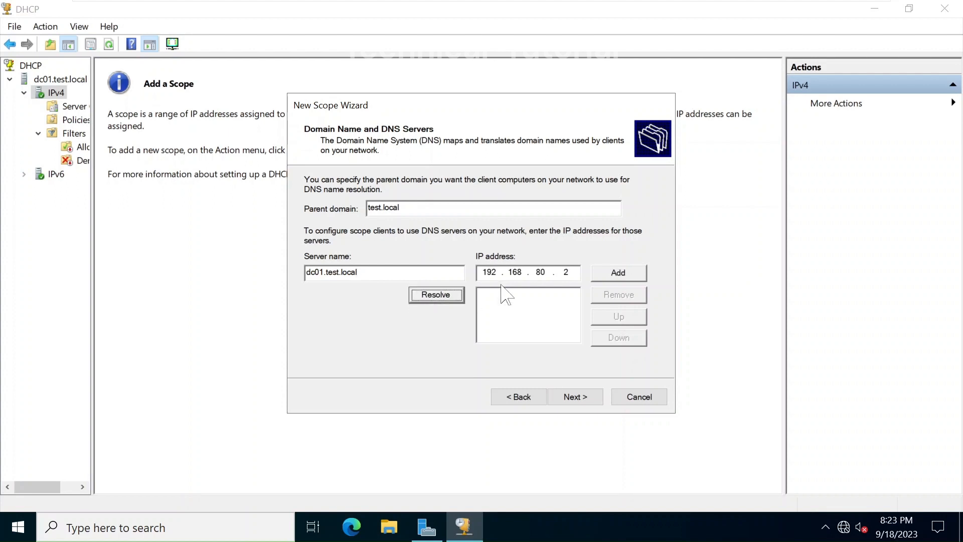
{"action": "left_click", "coordinate": [624, 277]}
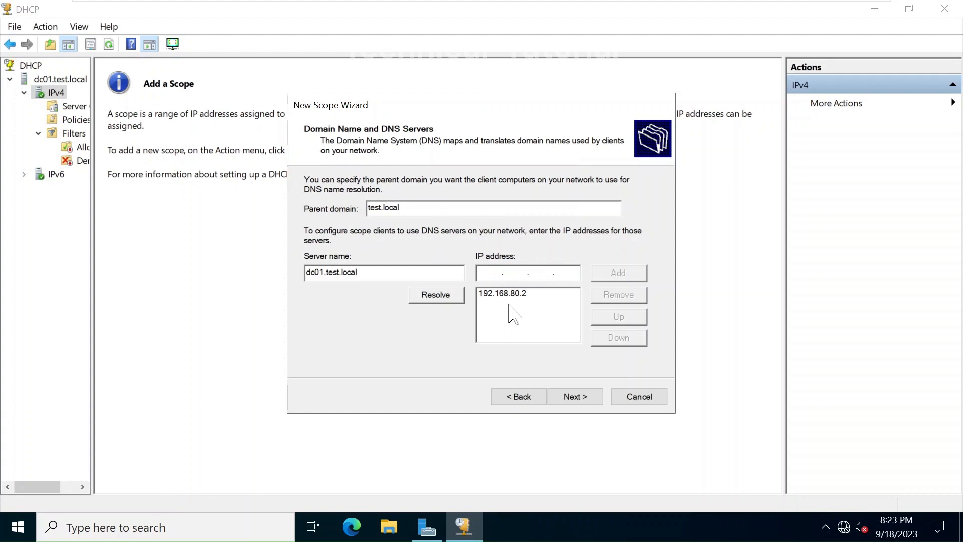
{"action": "left_click", "coordinate": [376, 272]}
{"action": "left_click", "coordinate": [439, 298]}
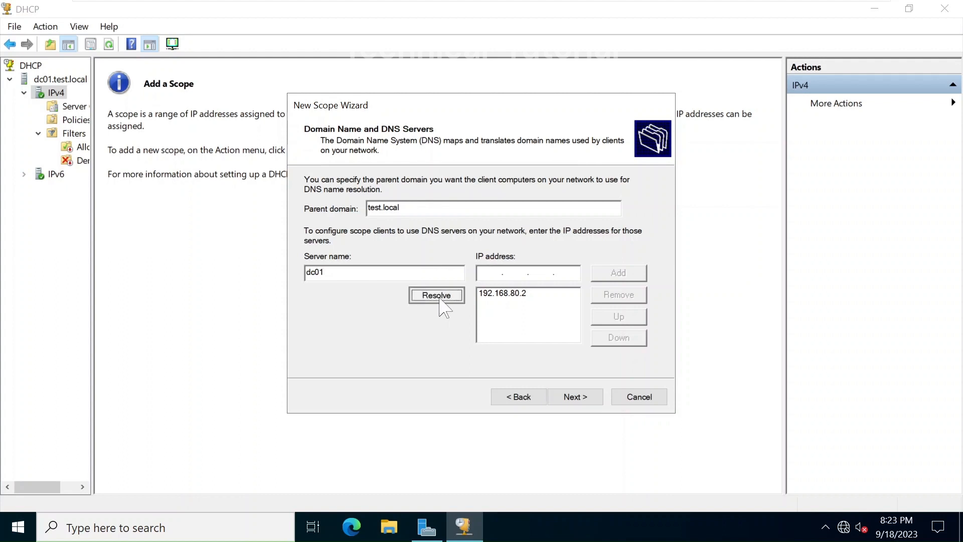
{"action": "left_click", "coordinate": [566, 272]}
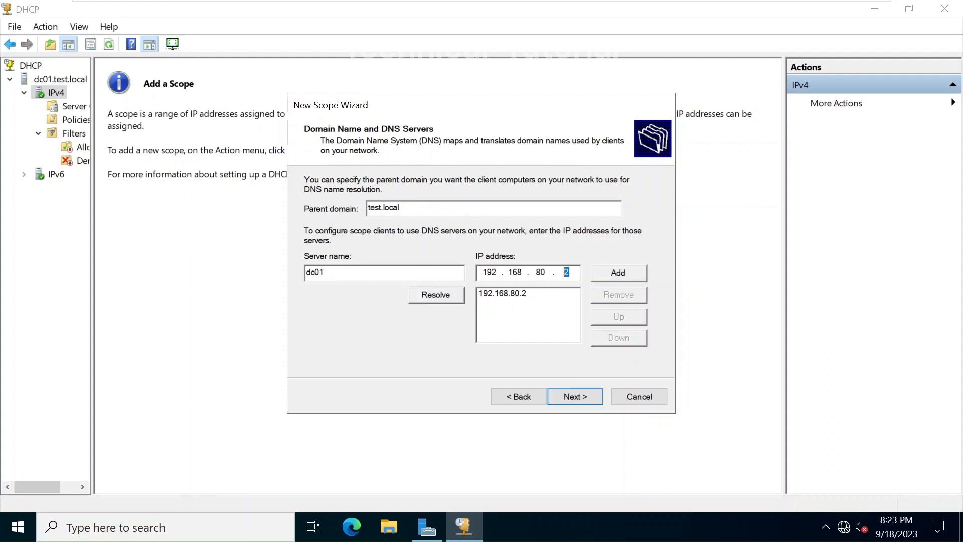
{"action": "key", "text": "BackSpace"}
{"action": "key", "text": "BackSpace"}
{"action": "key", "text": "BackSpace"}
{"action": "key", "text": "BackSpace"}
{"action": "key", "text": "BackSpace"}
{"action": "key", "text": "BackSpace"}
{"action": "key", "text": "BackSpace"}
{"action": "key", "text": "BackSpace"}
{"action": "left_click", "coordinate": [580, 397]}
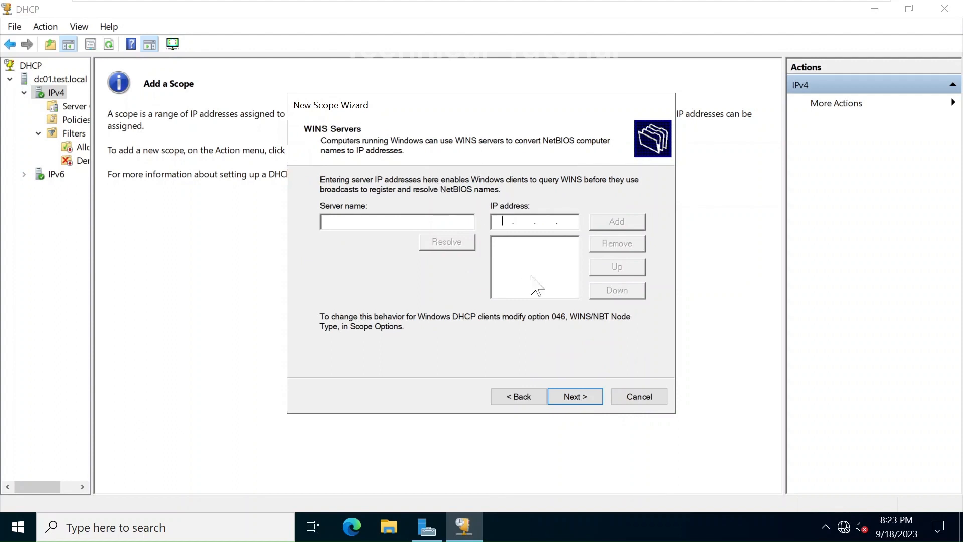
Enter test.local as the WINS server name, resolve it, and continue
{"action": "left_click", "coordinate": [502, 221]}
{"action": "type", "text": "test.l"}
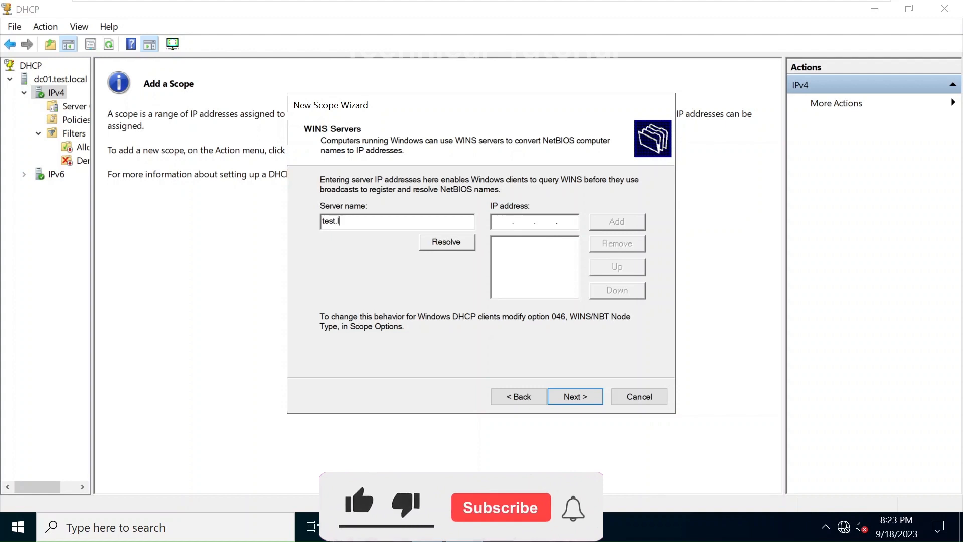
{"action": "type", "text": "ocal"}
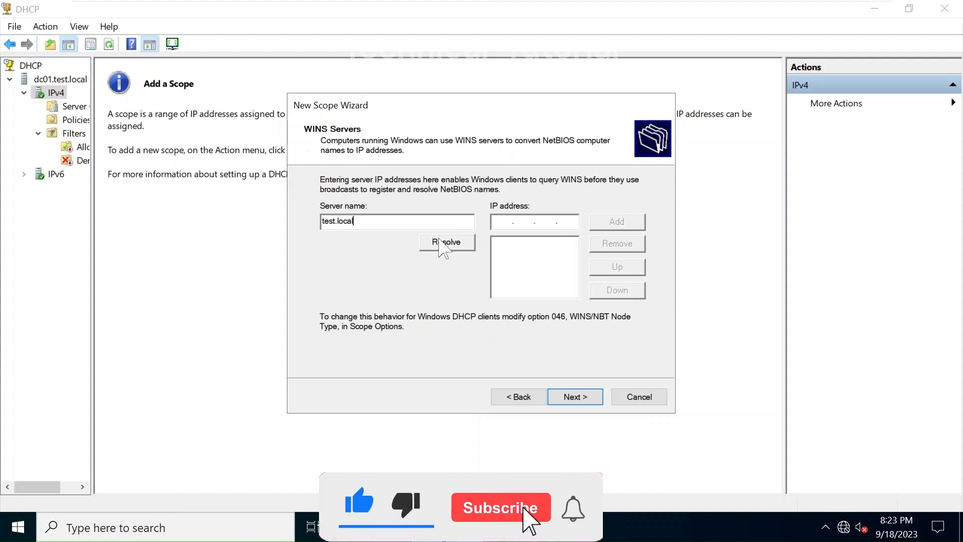
{"action": "left_click", "coordinate": [443, 242]}
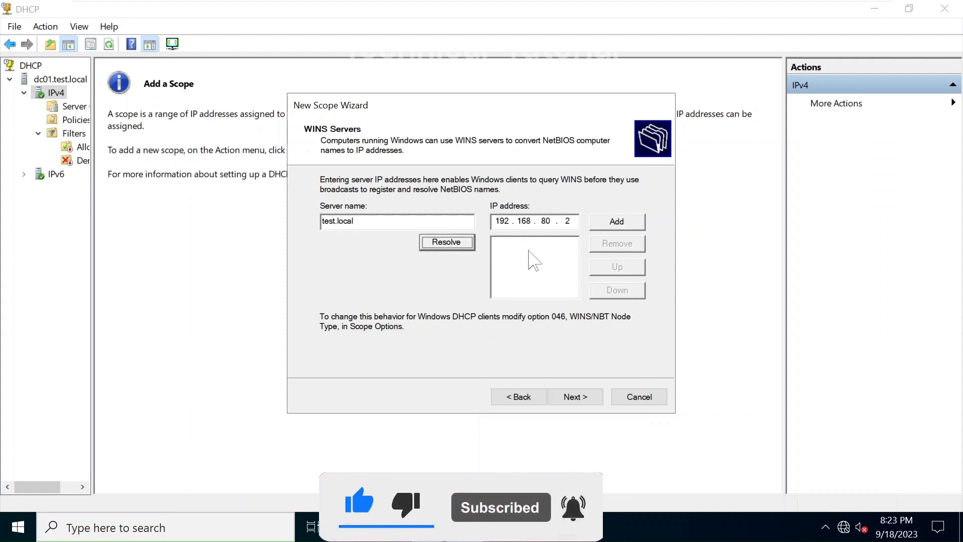
{"action": "left_click", "coordinate": [592, 406]}
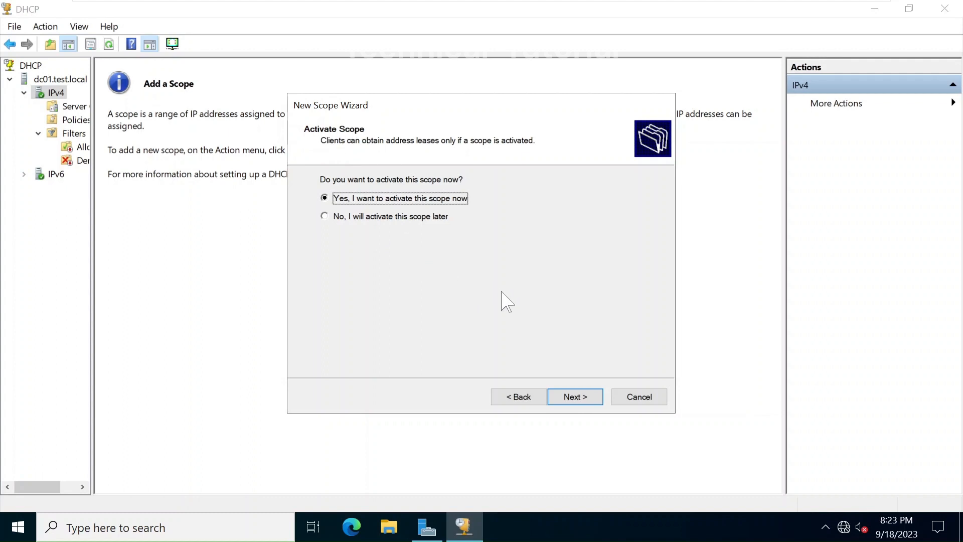
Choose to activate the scope later and finish the New Scope Wizard
{"action": "left_click", "coordinate": [330, 220]}
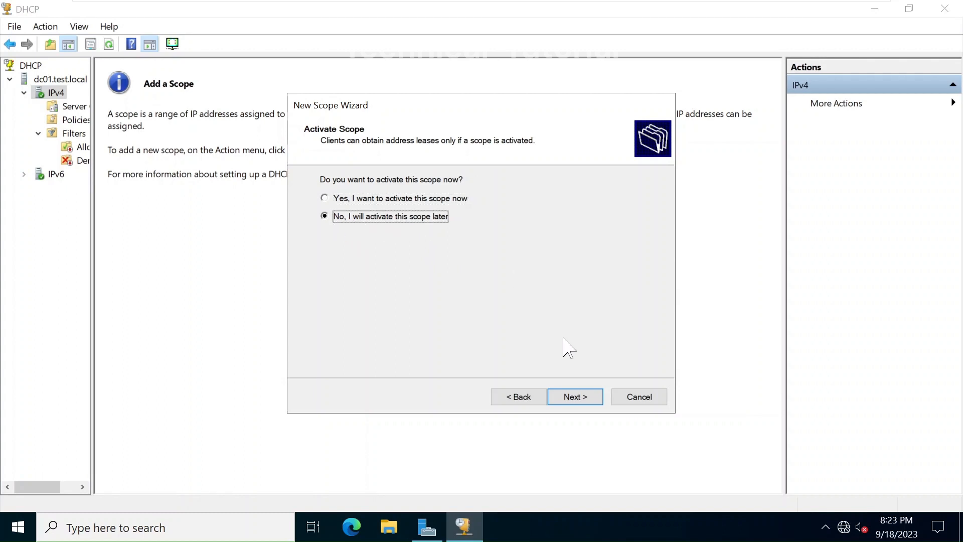
{"action": "left_click", "coordinate": [572, 397]}
{"action": "left_click", "coordinate": [585, 395]}
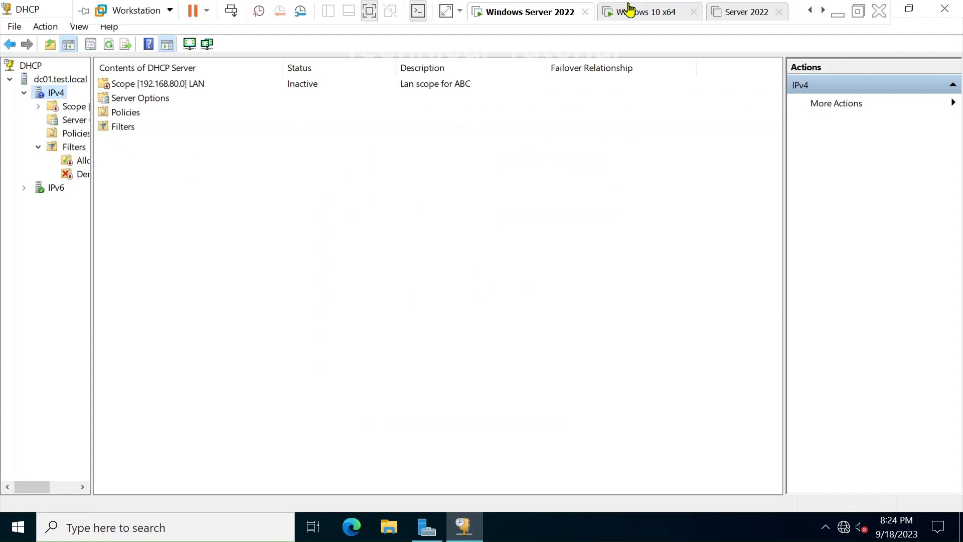
{"action": "left_click", "coordinate": [629, 10]}
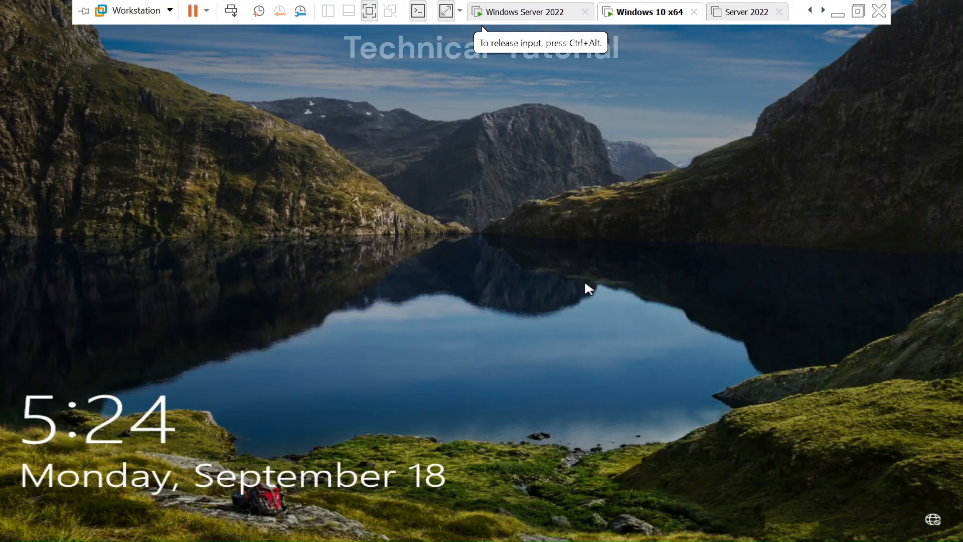
Sign in to the Windows 10 VM with the user password and open Network Connections (ncpa.cpl)
{"action": "left_click", "coordinate": [453, 296]}
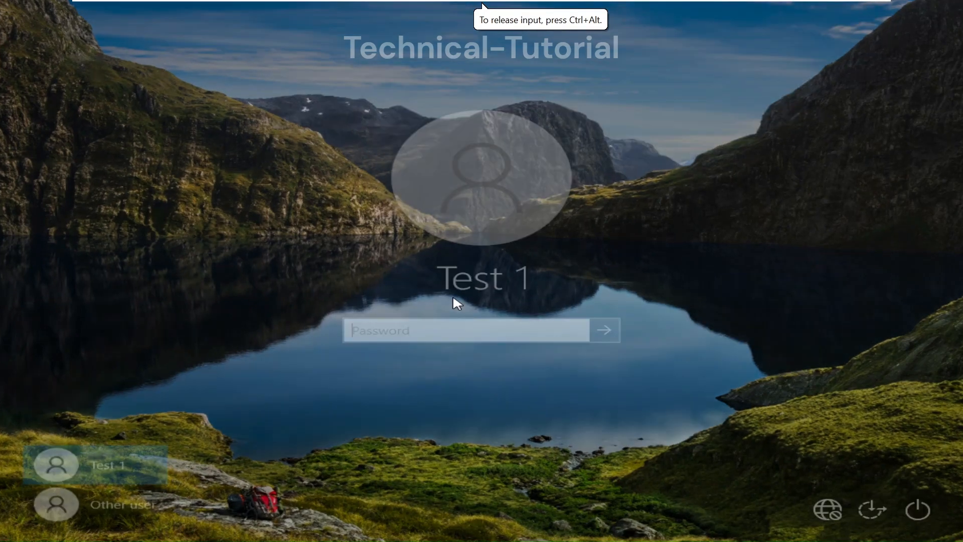
{"action": "type", "text": "12345"}
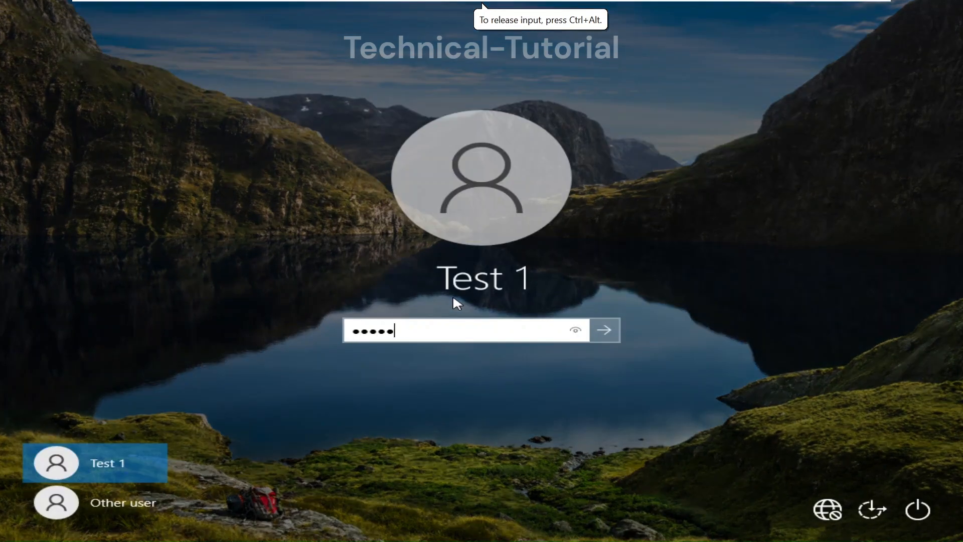
{"action": "type", "text": "67"}
{"action": "key", "text": "Return"}
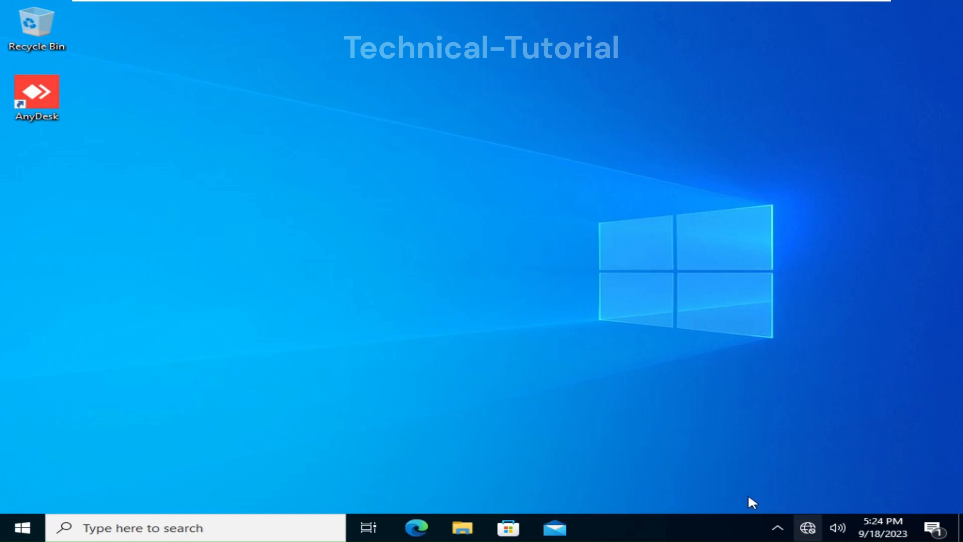
{"action": "key", "text": "super+r"}
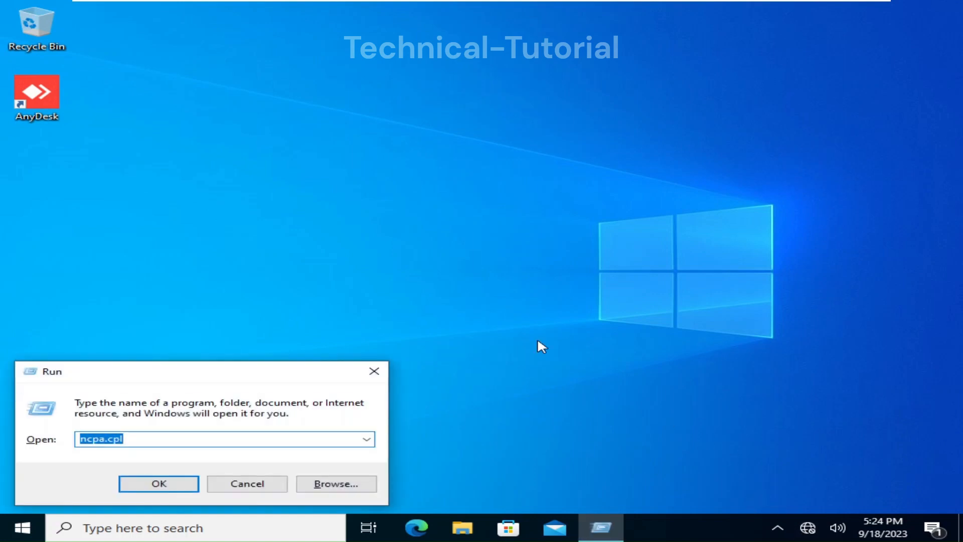
{"action": "key", "text": "Return"}
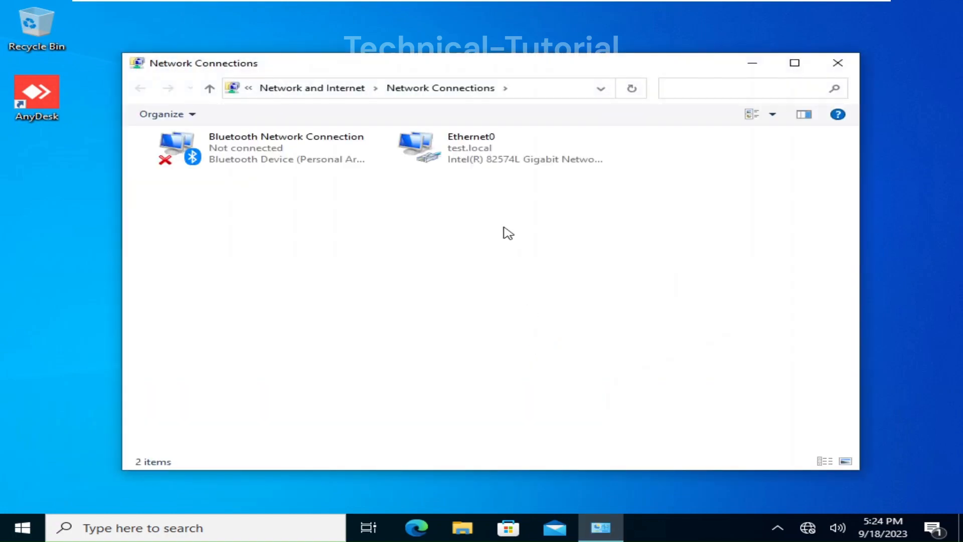
Open Ethernet0's properties, approving the UAC prompt with the administrator account and its password
{"action": "right_click", "coordinate": [469, 161]}
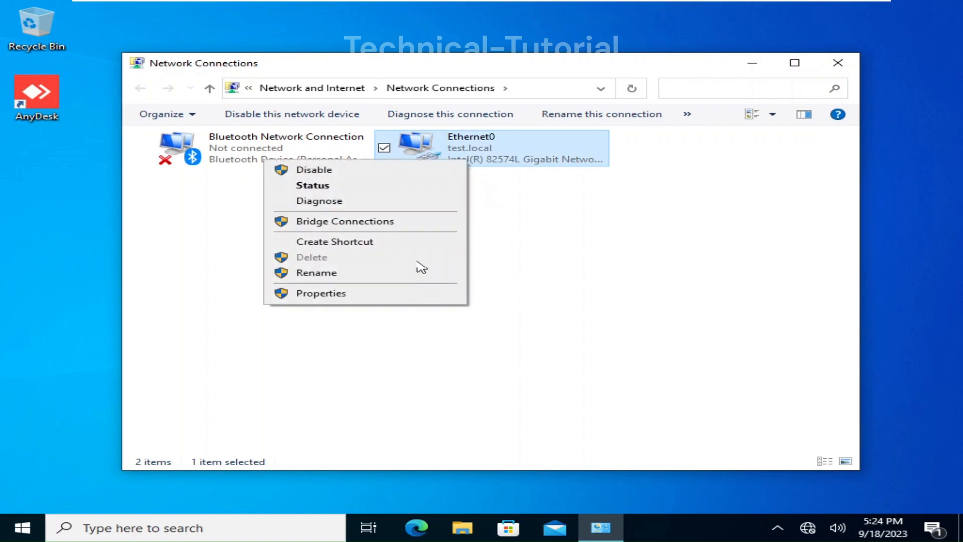
{"action": "left_click", "coordinate": [394, 294]}
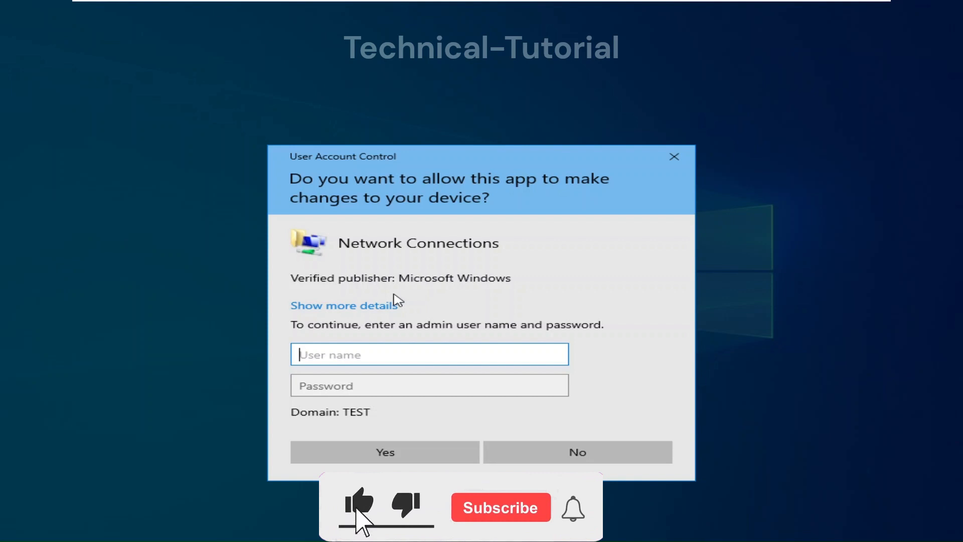
{"action": "type", "text": "adminis"}
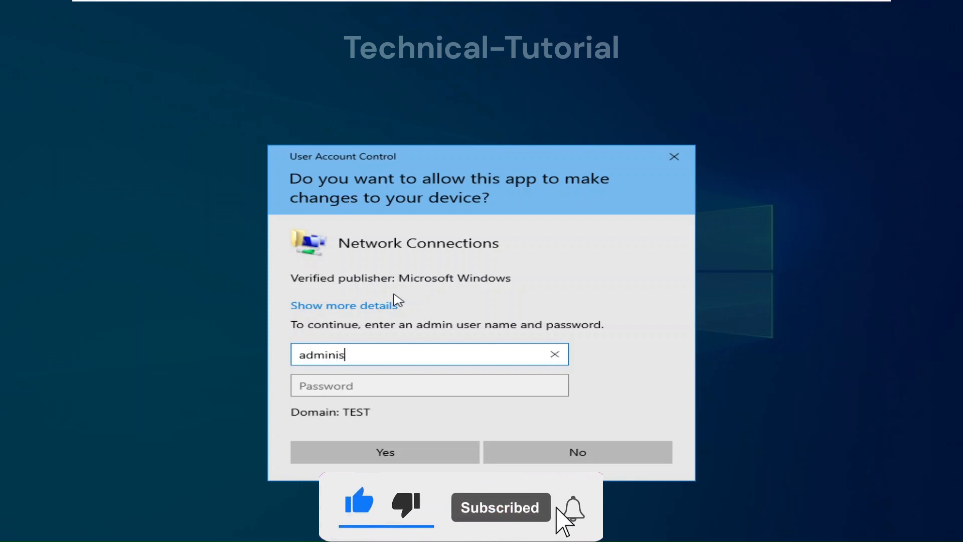
{"action": "type", "text": "trator"}
{"action": "key", "text": "Tab"}
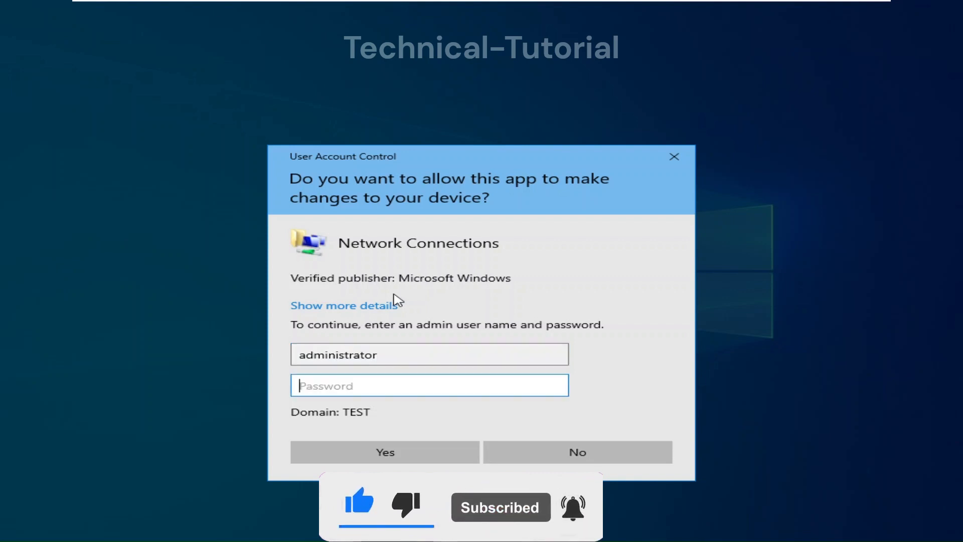
{"action": "type", "text": "P@ssw0r"}
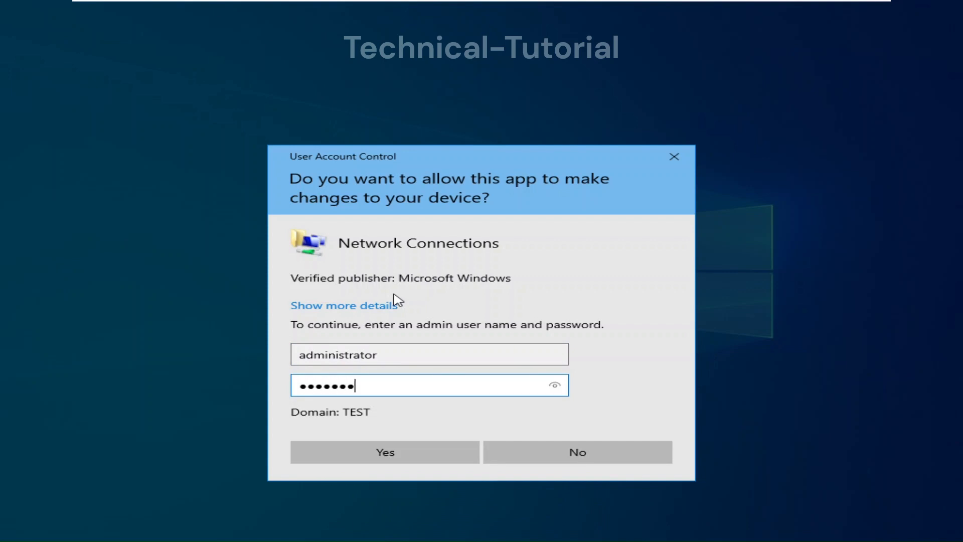
{"action": "left_click", "coordinate": [408, 453]}
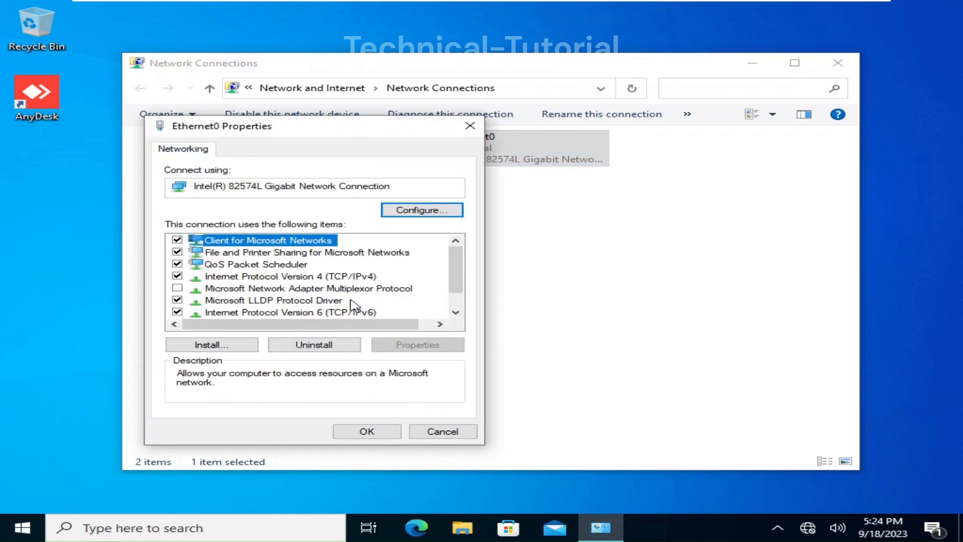
Set Ethernet0's TCP/IPv4 to obtain both the IP address and DNS server automatically
{"action": "left_click", "coordinate": [315, 277]}
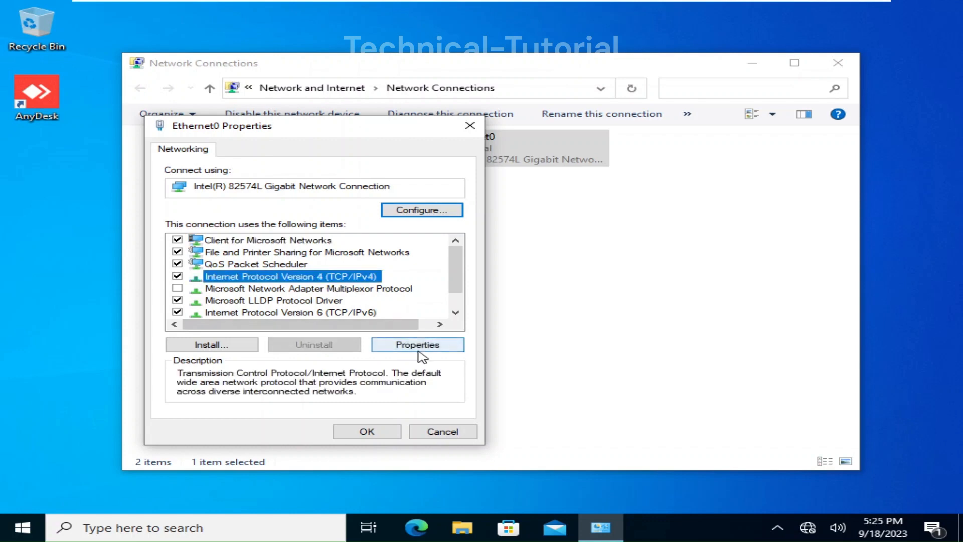
{"action": "left_click", "coordinate": [419, 348]}
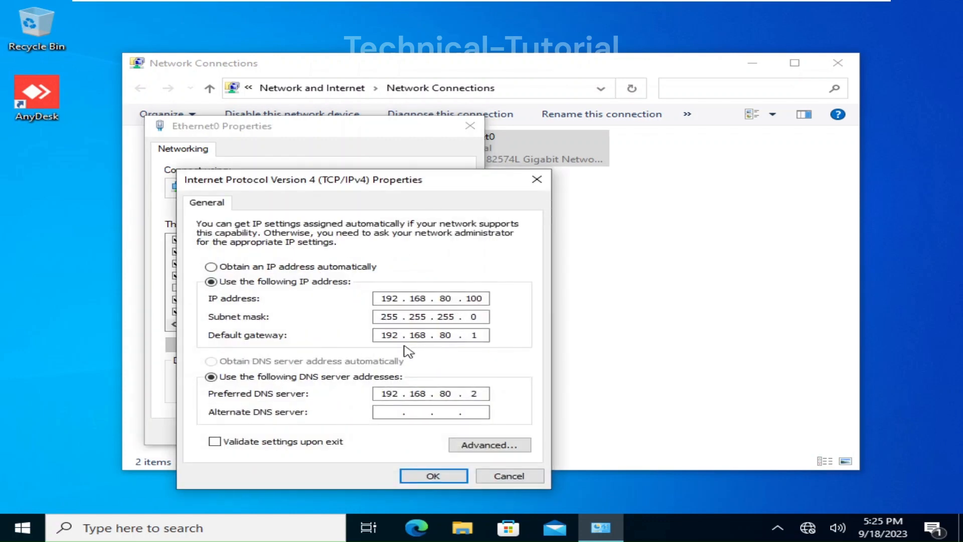
{"action": "left_click", "coordinate": [221, 266]}
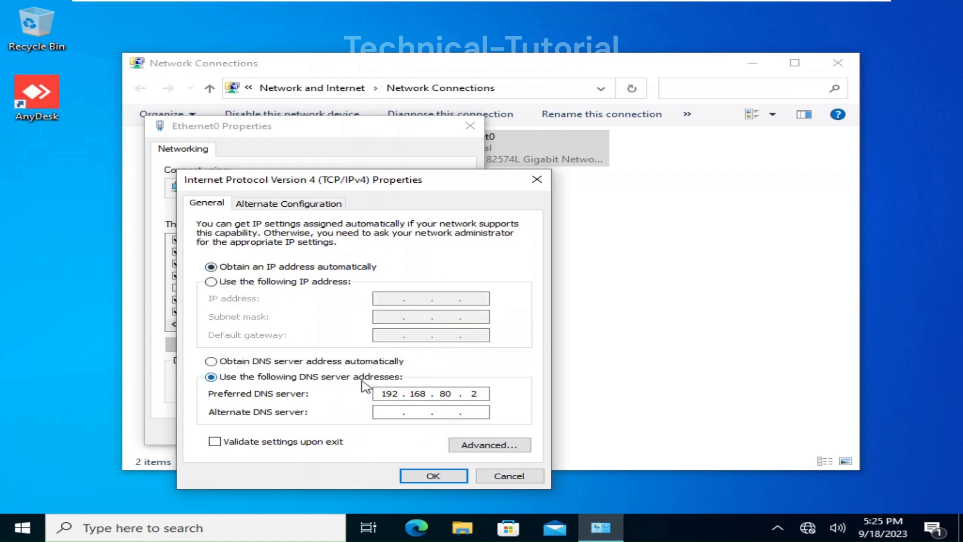
{"action": "left_click", "coordinate": [260, 363]}
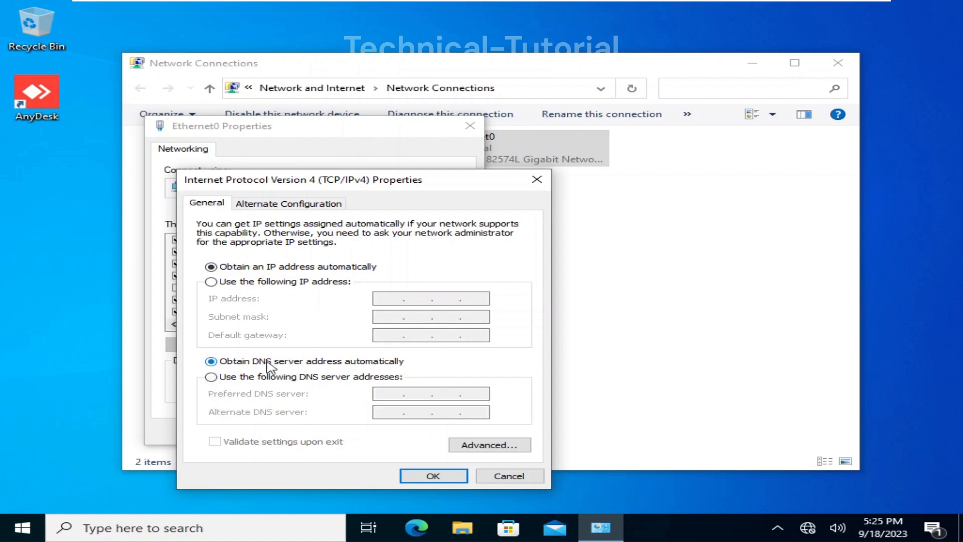
{"action": "left_click", "coordinate": [432, 475]}
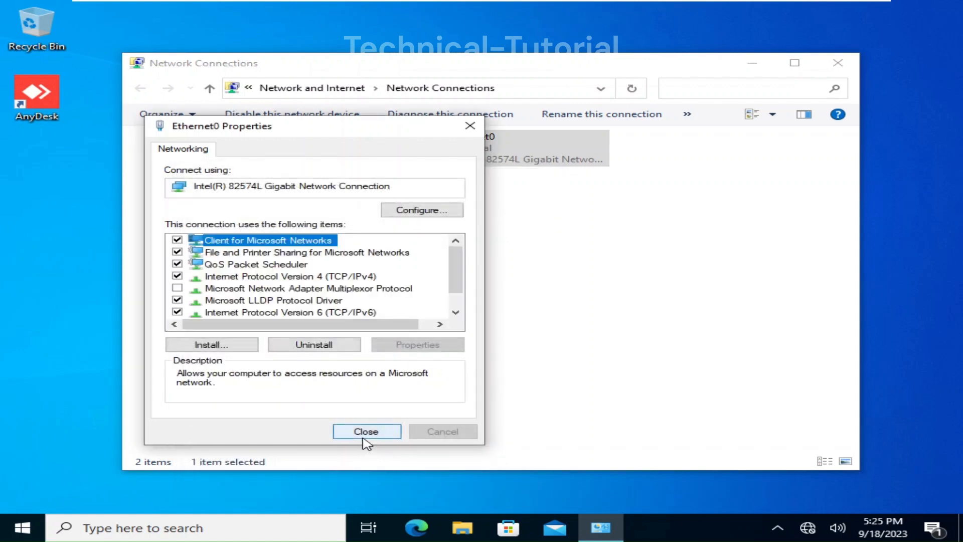
{"action": "left_click", "coordinate": [363, 437]}
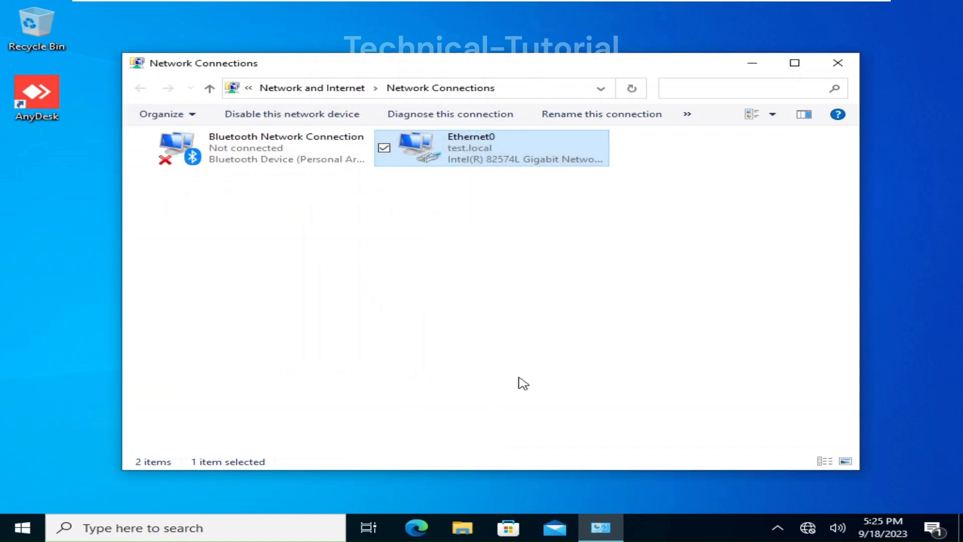
{"action": "left_click", "coordinate": [542, 383]}
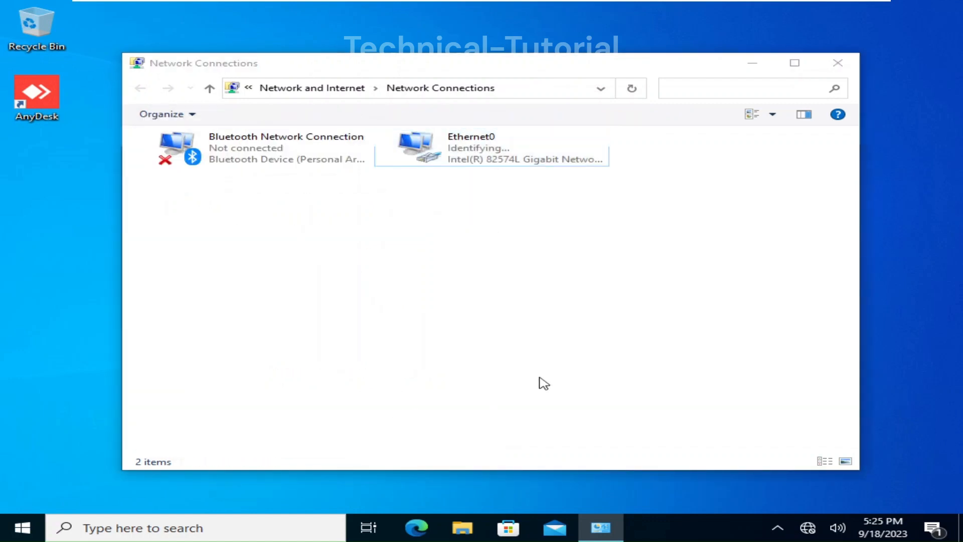
Run ipconfig in Command Prompt, showing Ethernet0 with only 169.254.182.115 and no gateway
{"action": "key", "text": "super"}
{"action": "type", "text": "cmd"}
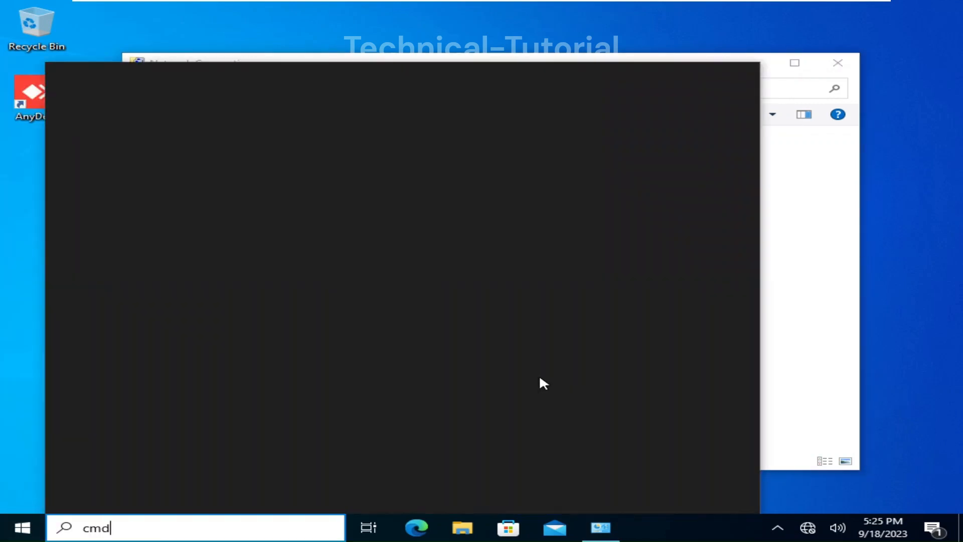
{"action": "key", "text": "Return"}
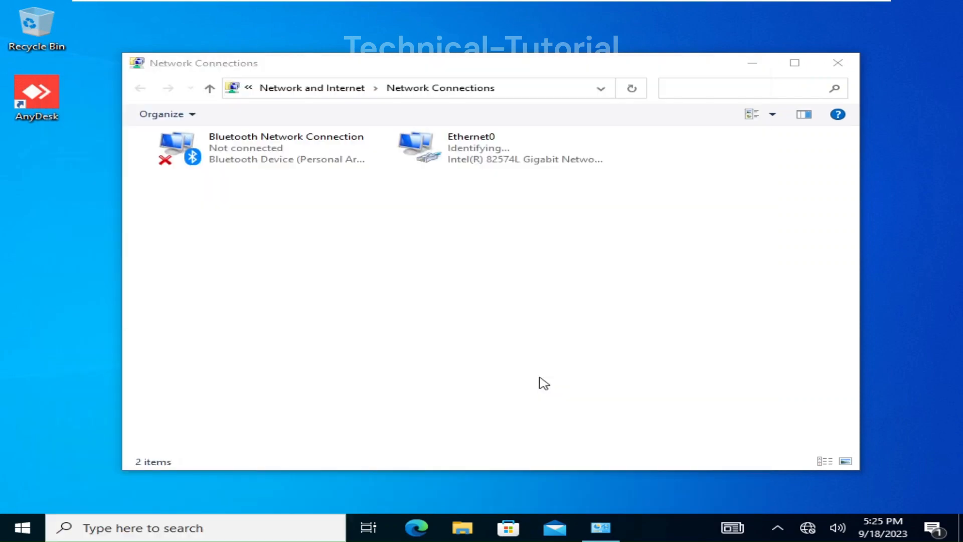
{"action": "type", "text": "ipconfig"}
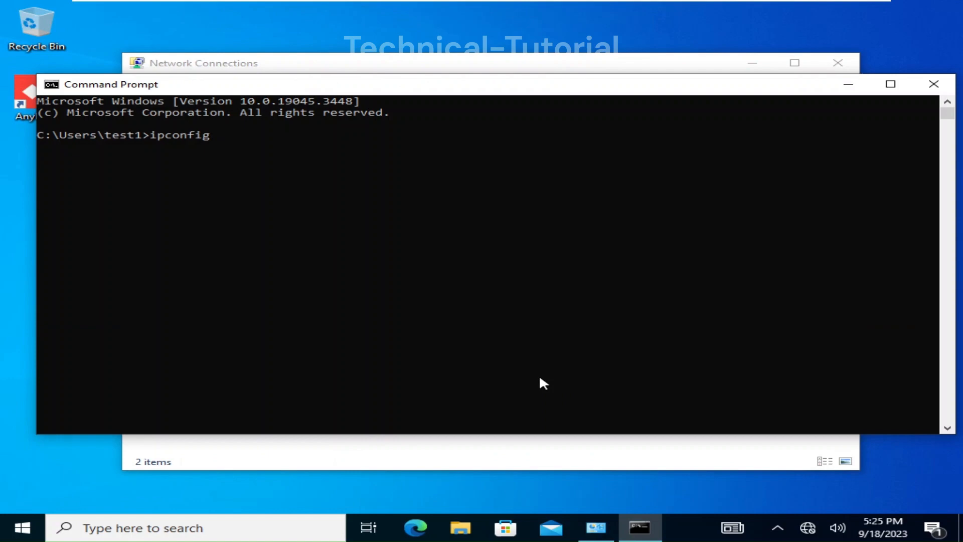
{"action": "key", "text": "Return"}
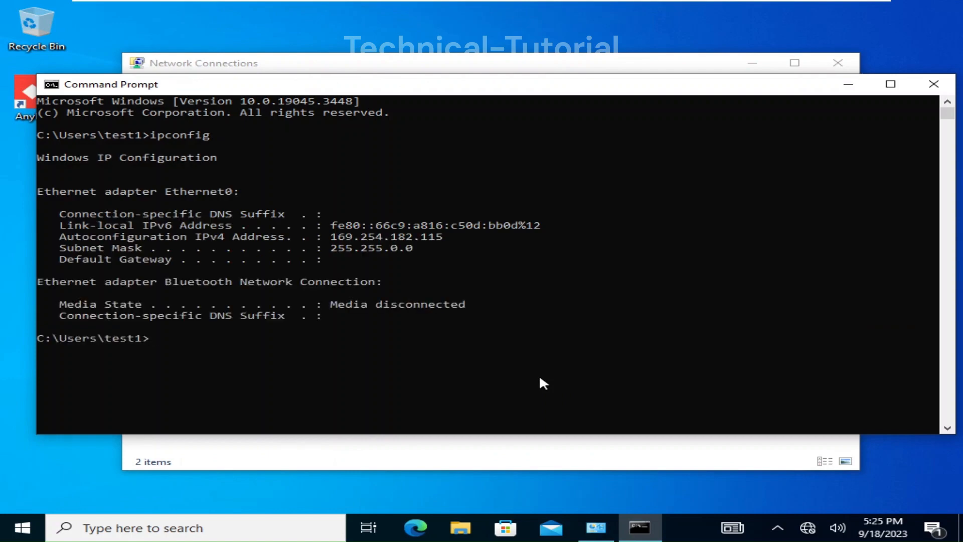
Activate Scope [192.168.80.0] LAN on the Windows Server 2022 machine and refresh the console
{"action": "mouse_move", "coordinate": [473, 4]}
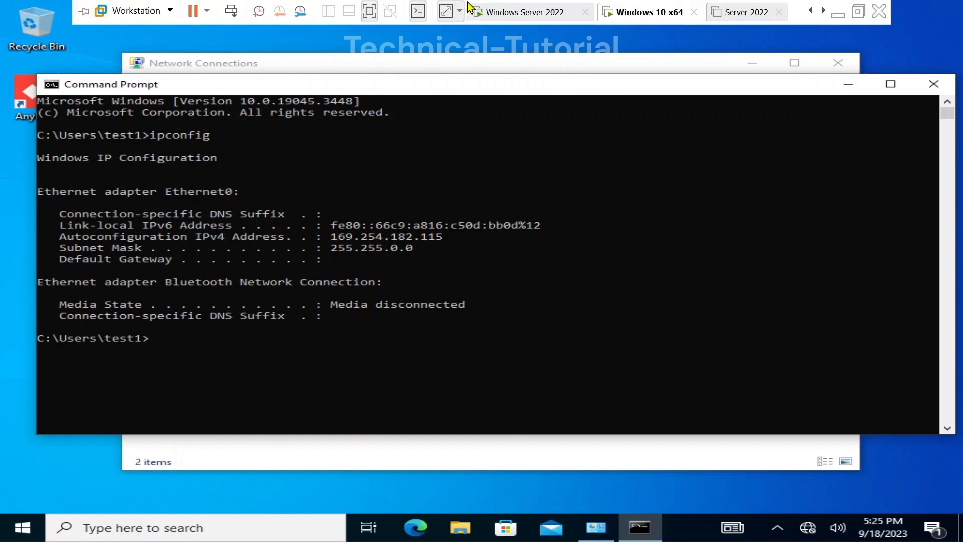
{"action": "left_click", "coordinate": [527, 11]}
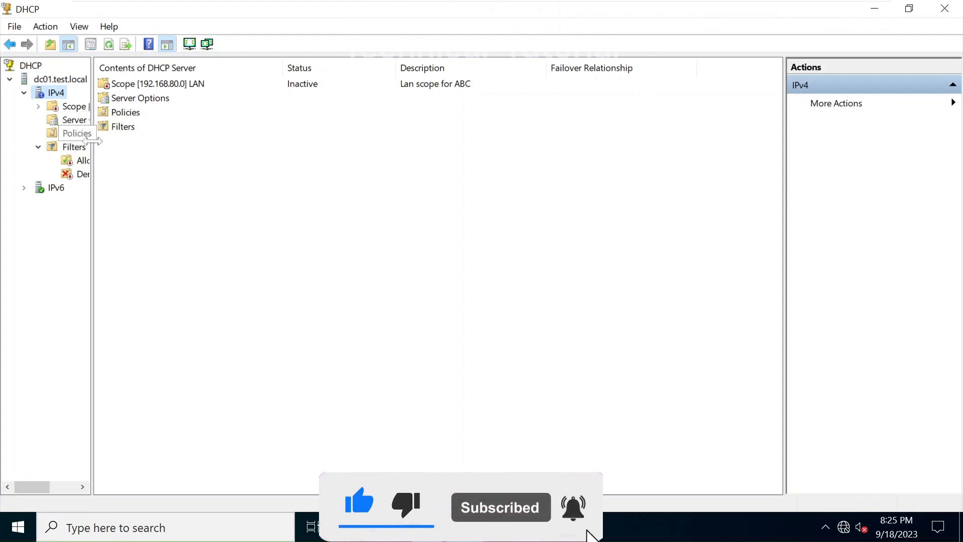
{"action": "left_click_drag", "start_coordinate": [93, 143], "coordinate": [182, 173]}
{"action": "double_click", "coordinate": [70, 107]}
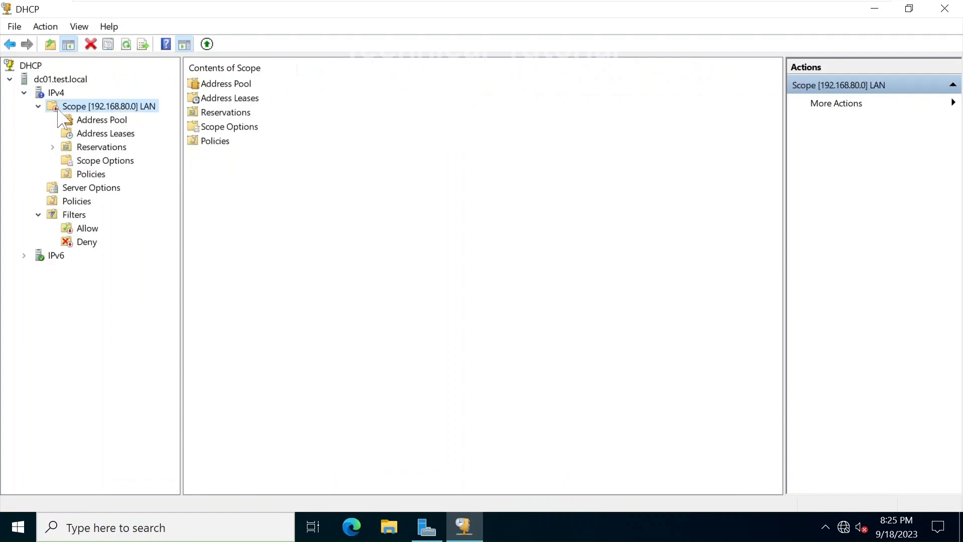
{"action": "left_click", "coordinate": [207, 44]}
{"action": "left_click", "coordinate": [126, 44]}
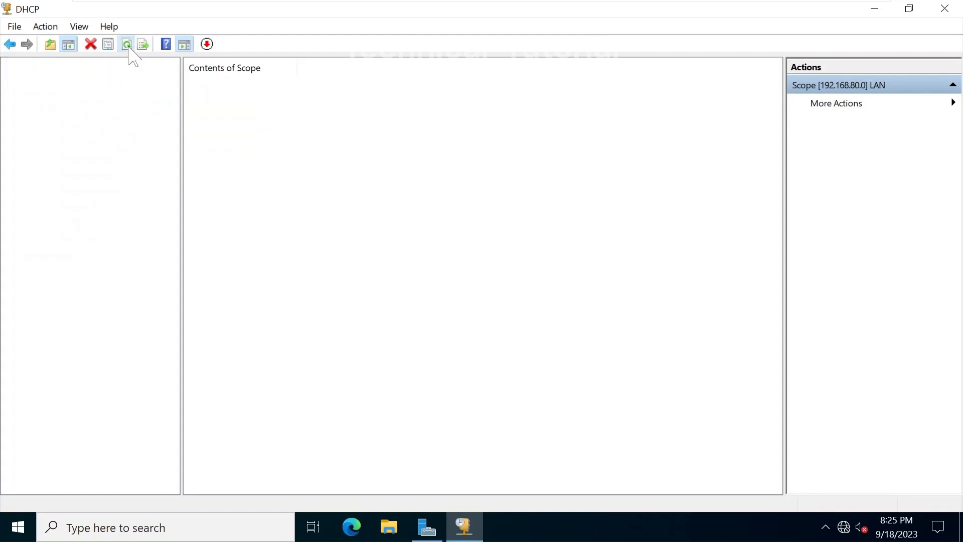
Browse the LAN scope's Address Pool, Address Leases and Reservations
{"action": "left_click", "coordinate": [120, 118]}
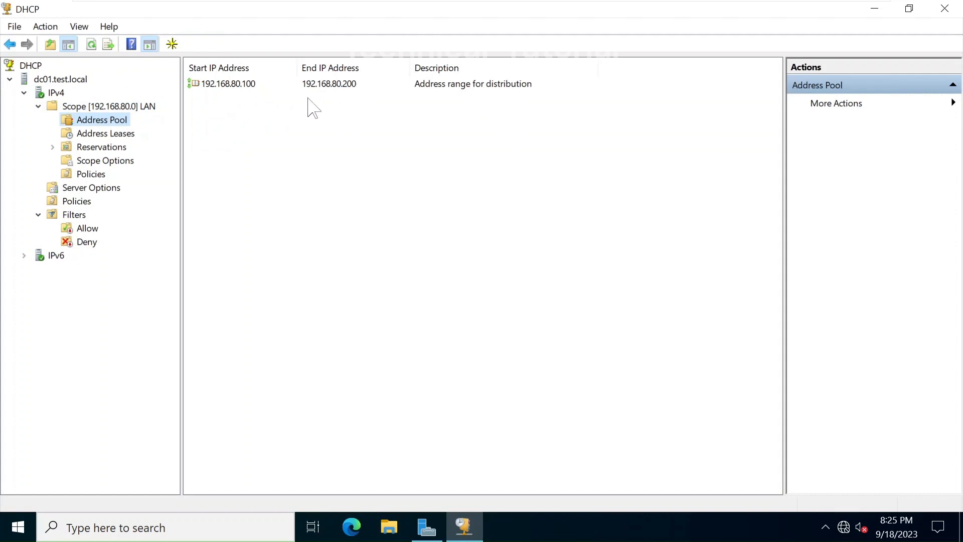
{"action": "left_click", "coordinate": [96, 134]}
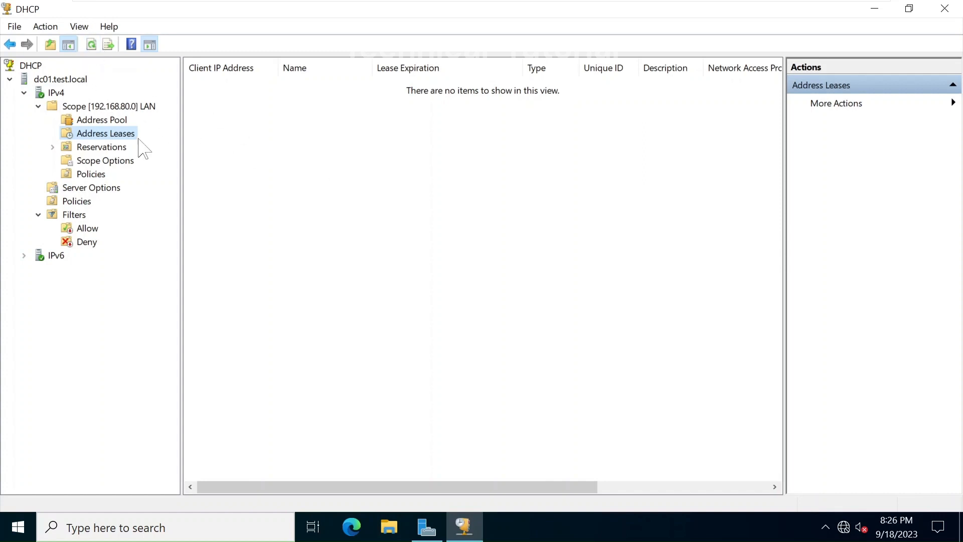
{"action": "left_click", "coordinate": [103, 146]}
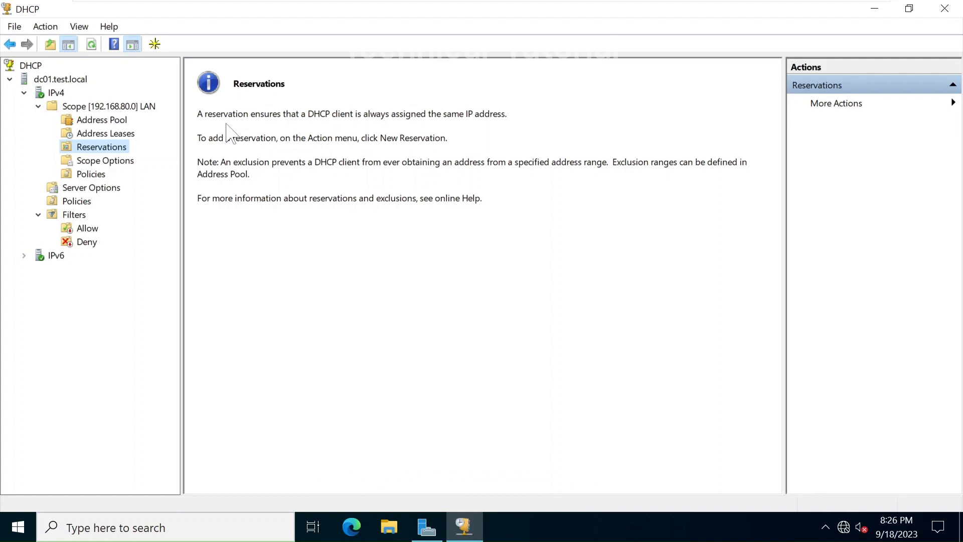
Inspect scope options 003 Router 192.168.80.1, 006 DNS Servers 192.168.80.2 and 015 test.local
{"action": "left_click", "coordinate": [118, 163]}
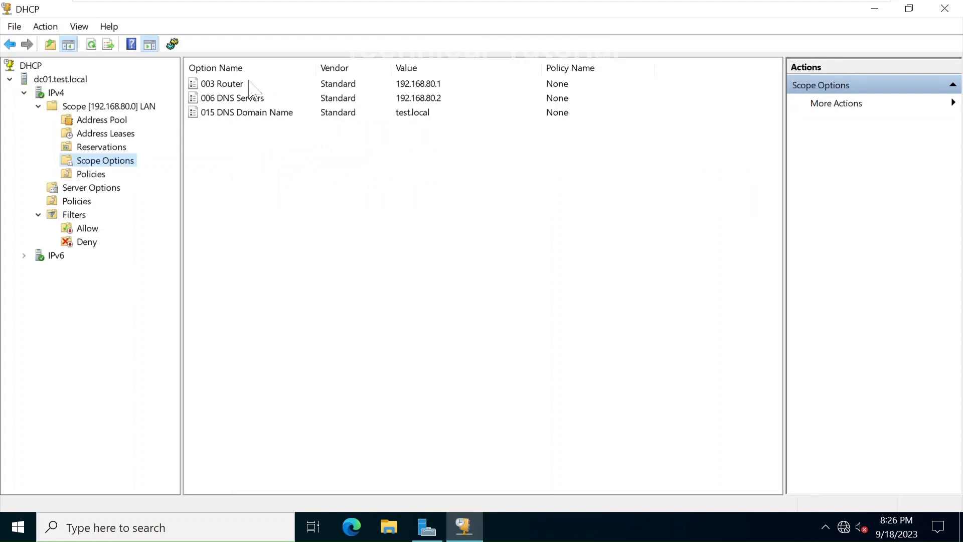
{"action": "left_click", "coordinate": [445, 84]}
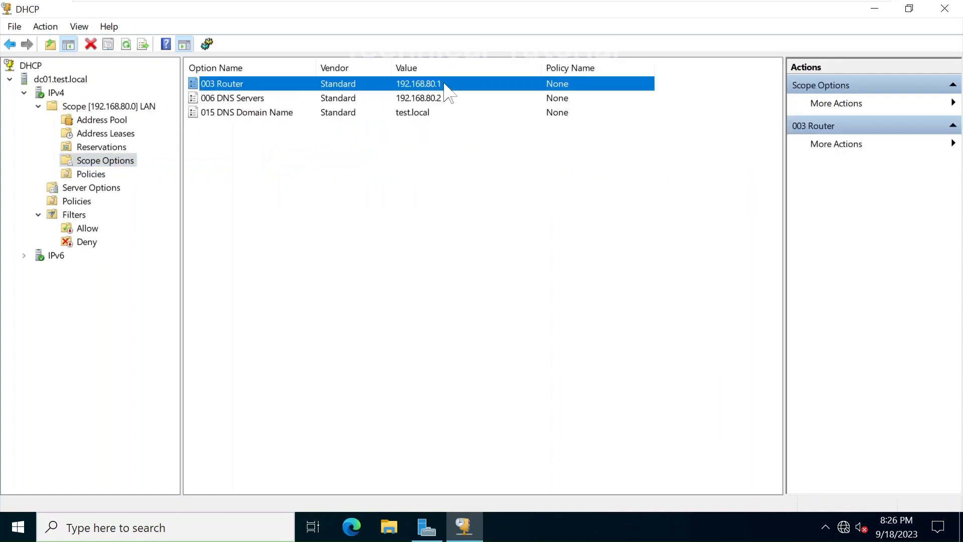
{"action": "left_click", "coordinate": [284, 102]}
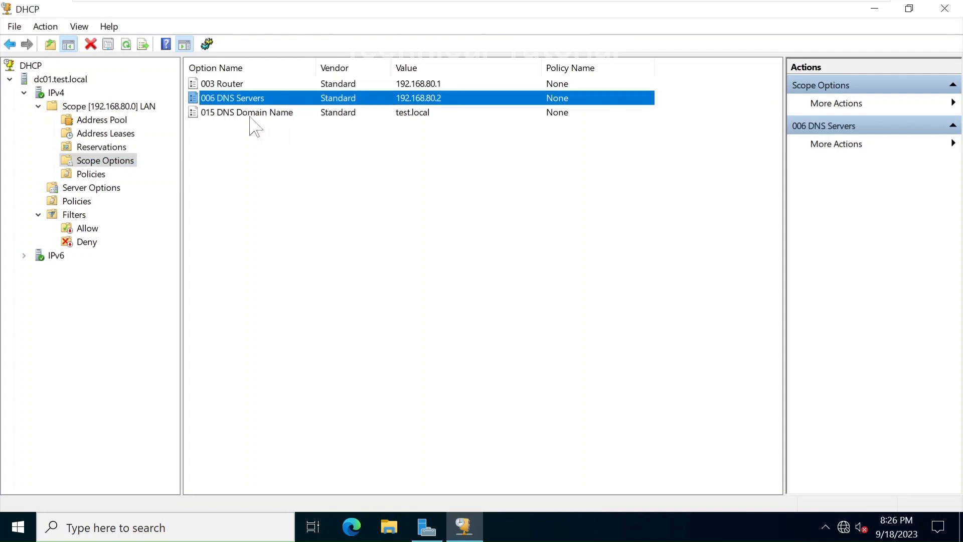
{"action": "left_click", "coordinate": [433, 116]}
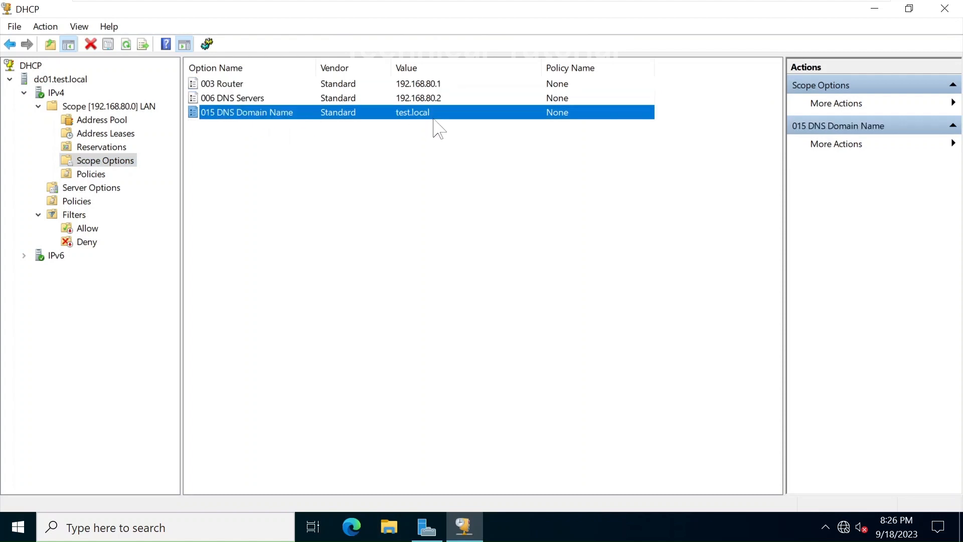
{"action": "left_click", "coordinate": [501, 328]}
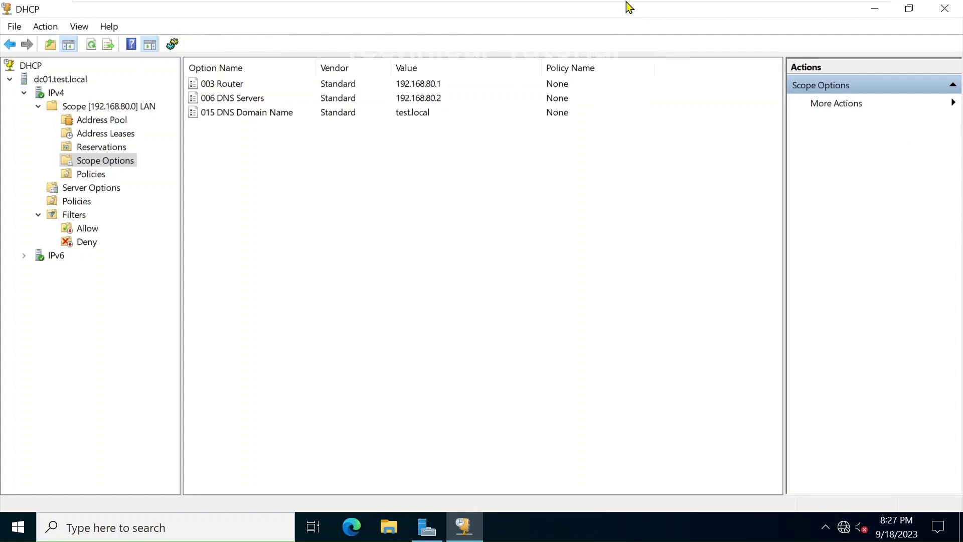
On the Windows 10 client, run ipconfig /release and then ipconfig /renew
{"action": "left_click", "coordinate": [644, 10]}
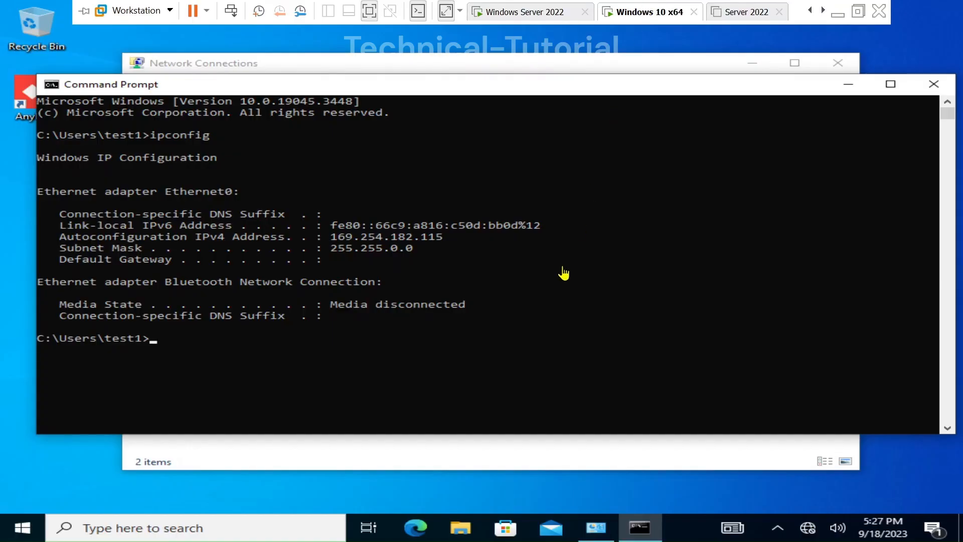
{"action": "left_click", "coordinate": [562, 346]}
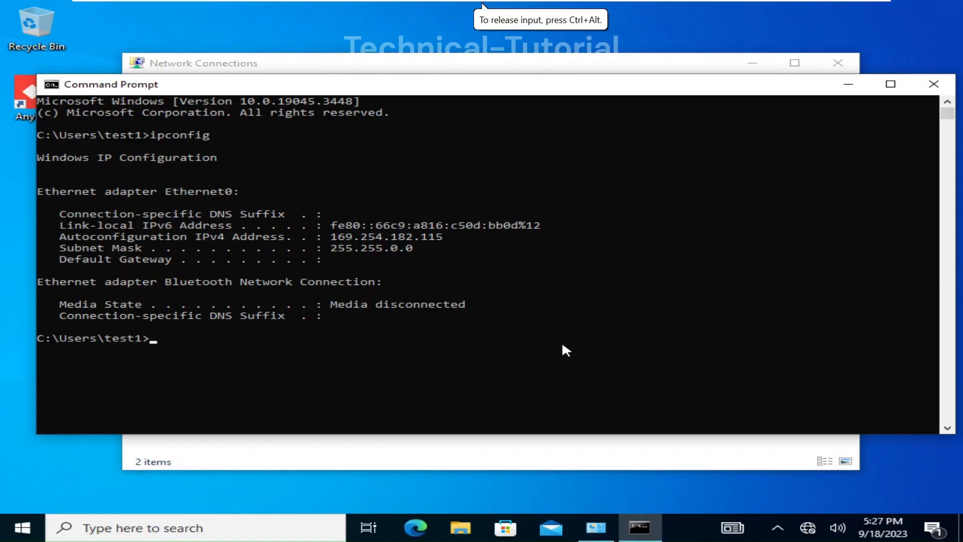
{"action": "key", "text": "Up"}
{"action": "type", "text": "/release"}
{"action": "key", "text": "Return"}
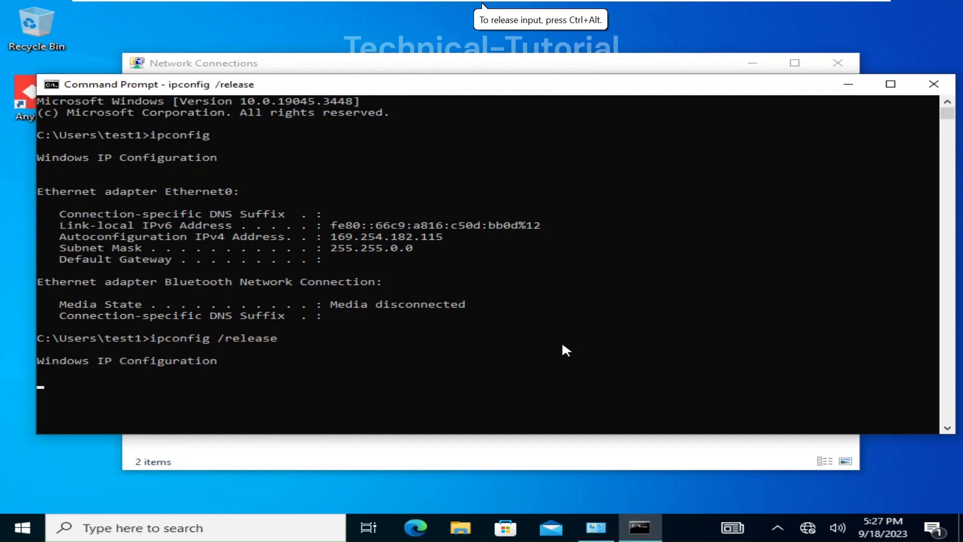
{"action": "key", "text": "Up"}
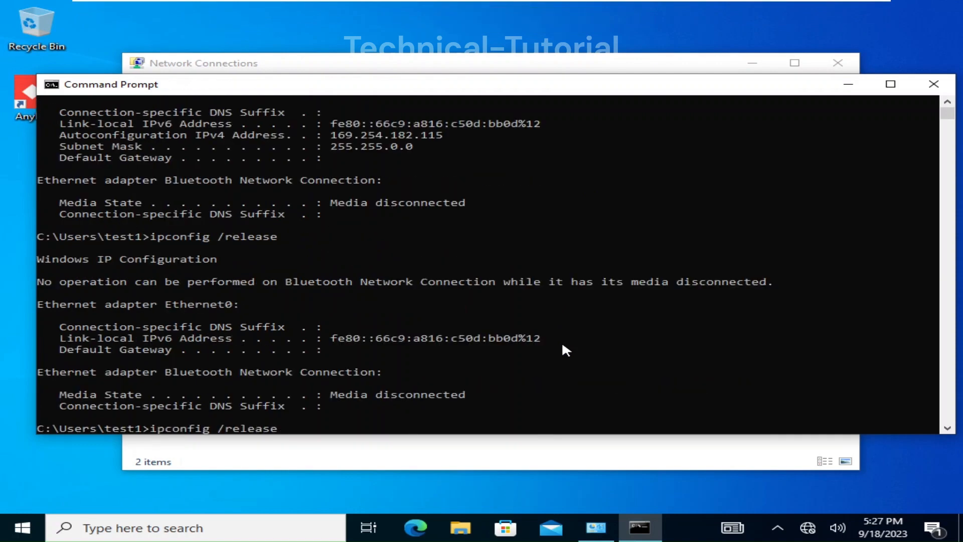
{"action": "key", "text": "BackSpace"}
{"action": "key", "text": "BackSpace"}
{"action": "key", "text": "BackSpace"}
{"action": "key", "text": "BackSpace"}
{"action": "key", "text": "BackSpace"}
{"action": "key", "text": "BackSpace"}
{"action": "type", "text": "enew"}
{"action": "key", "text": "Return"}
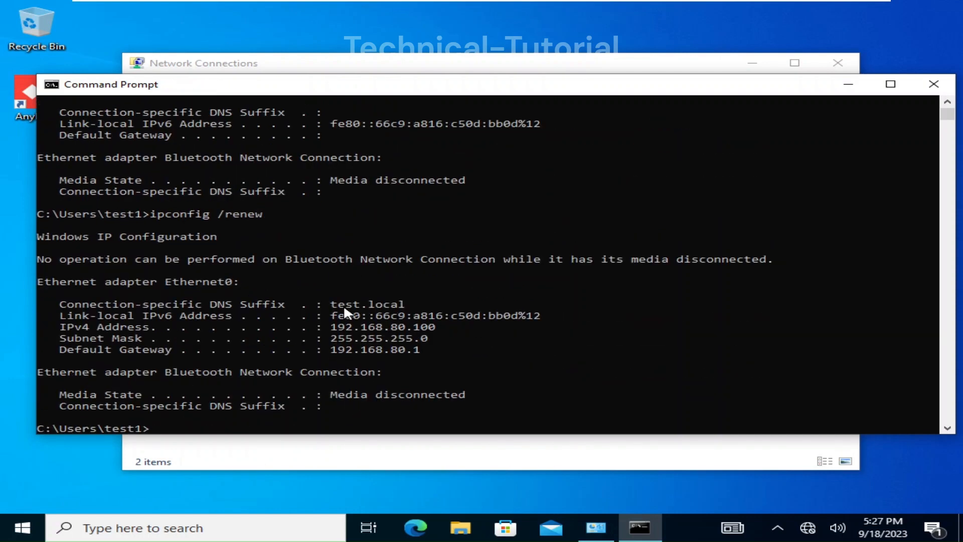
Highlight the new lease values: suffix test.local, IPv4 address, mask 255.255.255.0, gateway 192.168.80.1
{"action": "left_click_drag", "start_coordinate": [332, 304], "coordinate": [427, 307]}
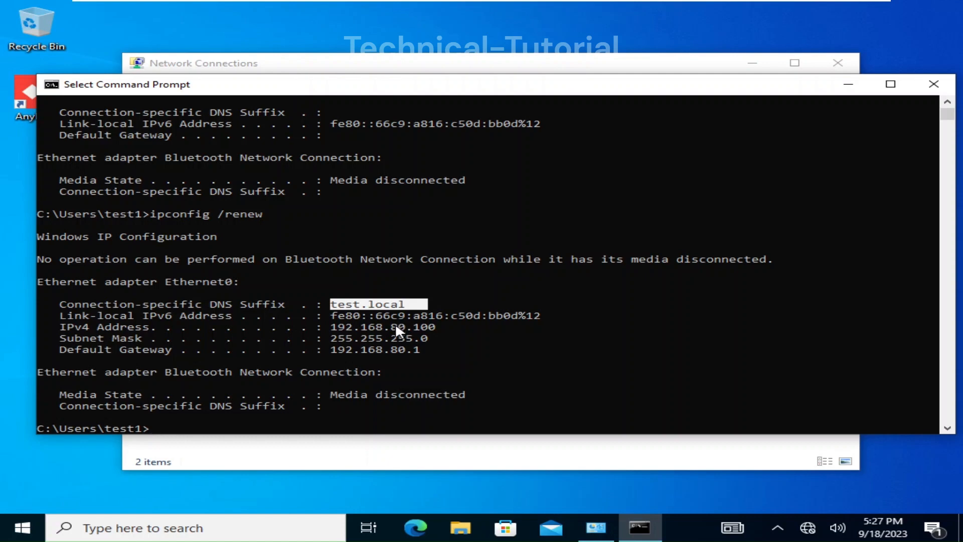
{"action": "left_click_drag", "start_coordinate": [396, 324], "coordinate": [418, 356]}
{"action": "left_click", "coordinate": [437, 334]}
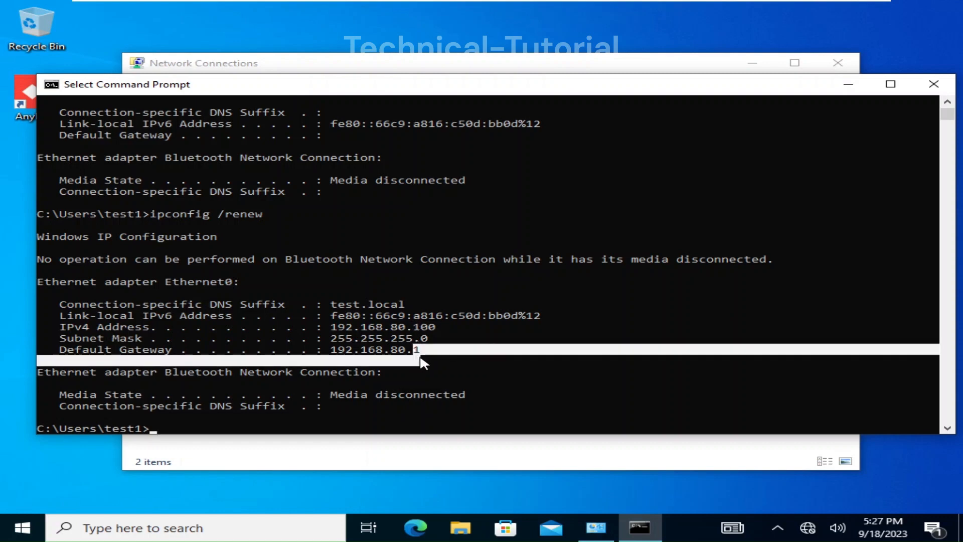
{"action": "left_click", "coordinate": [419, 356]}
{"action": "mouse_move", "coordinate": [608, 6]}
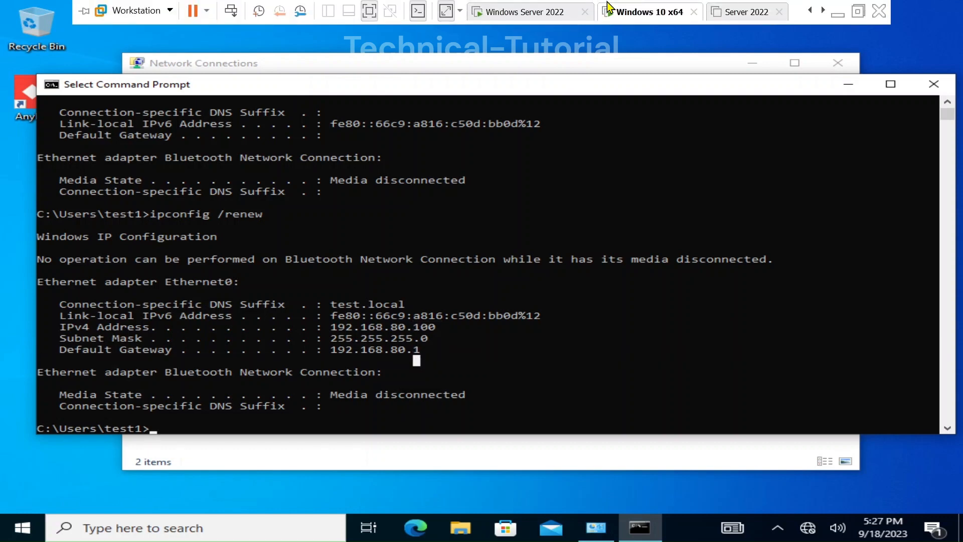
{"action": "left_click", "coordinate": [530, 14]}
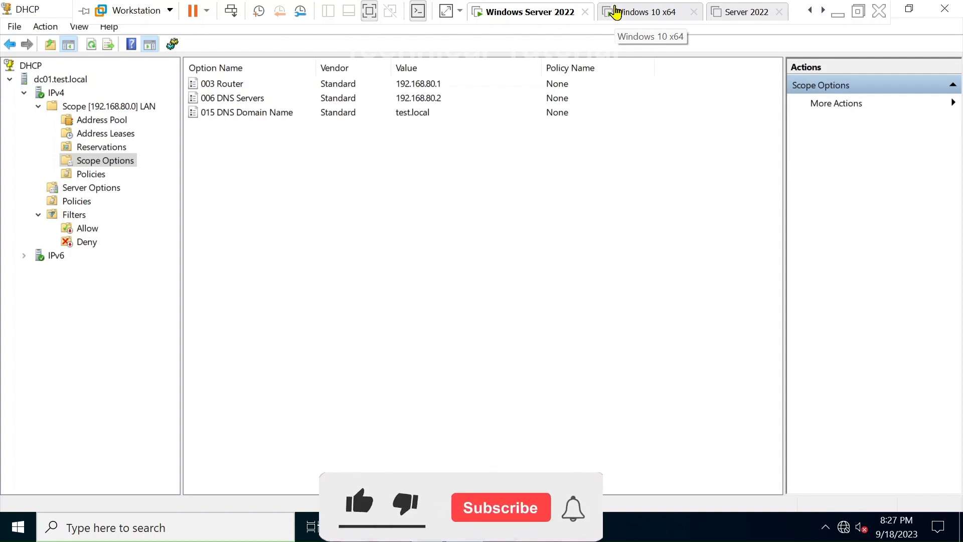
{"action": "left_click", "coordinate": [615, 12]}
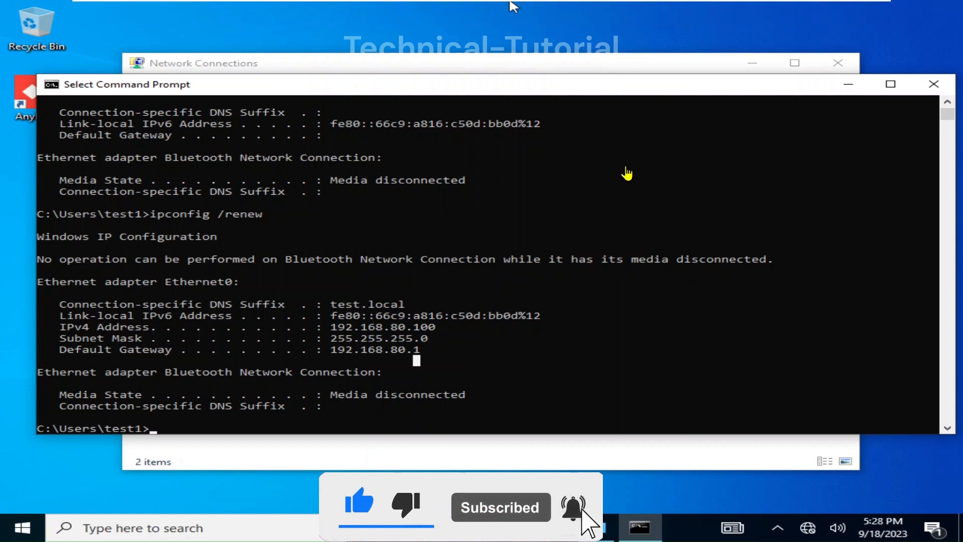
{"action": "mouse_move", "coordinate": [512, 4]}
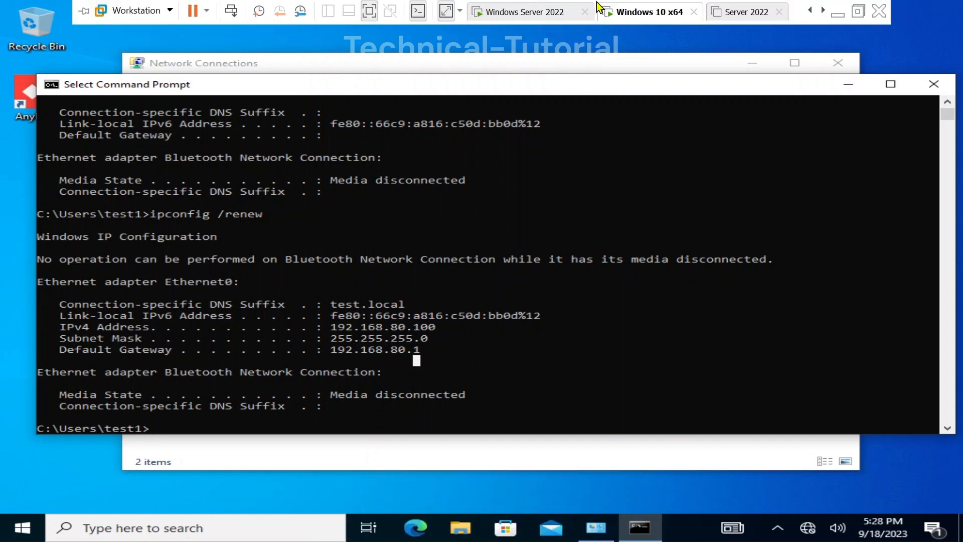